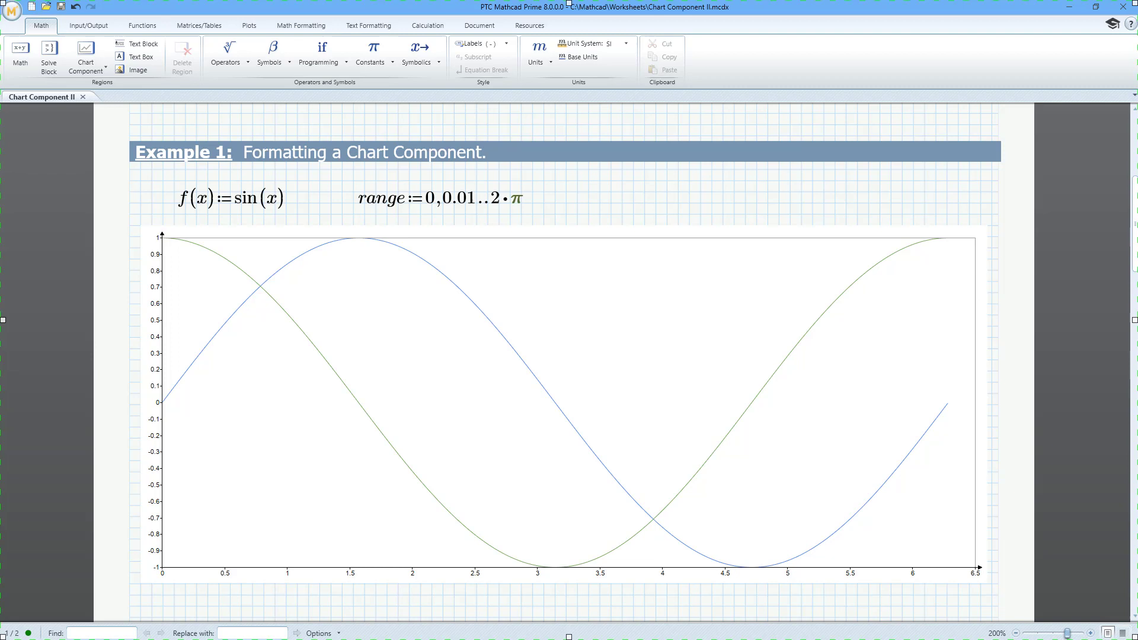
Select the sine and cosine chart under Example 1 in the worksheet
click(622, 318)
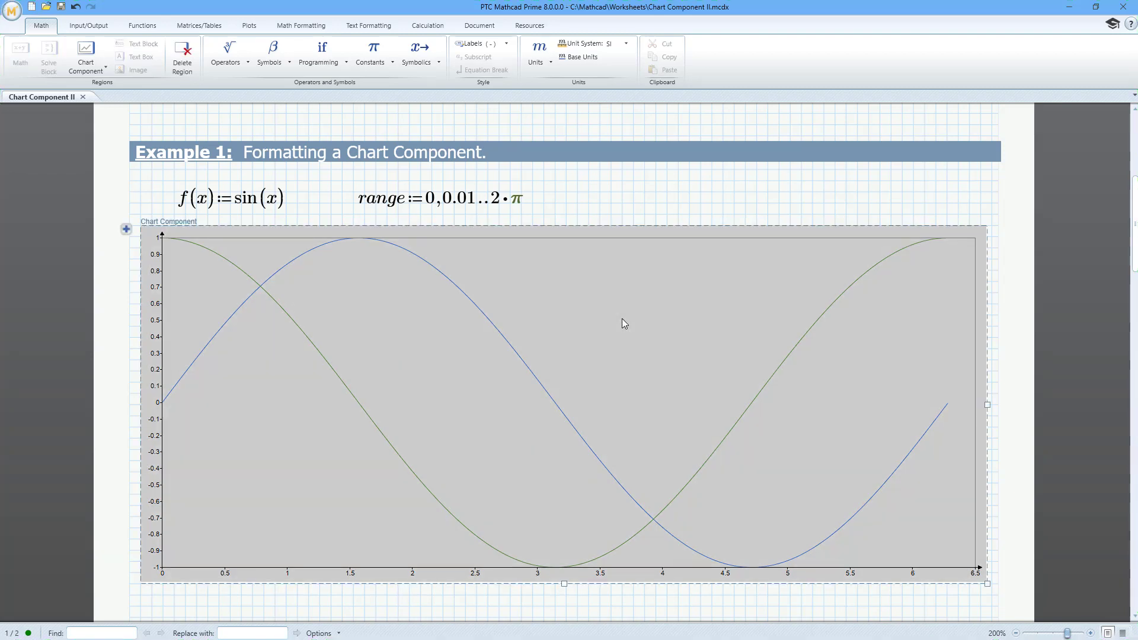
Open the sine/cosine chart in Mathcad Chart and zoom the preview to 135%
double_click(844, 321)
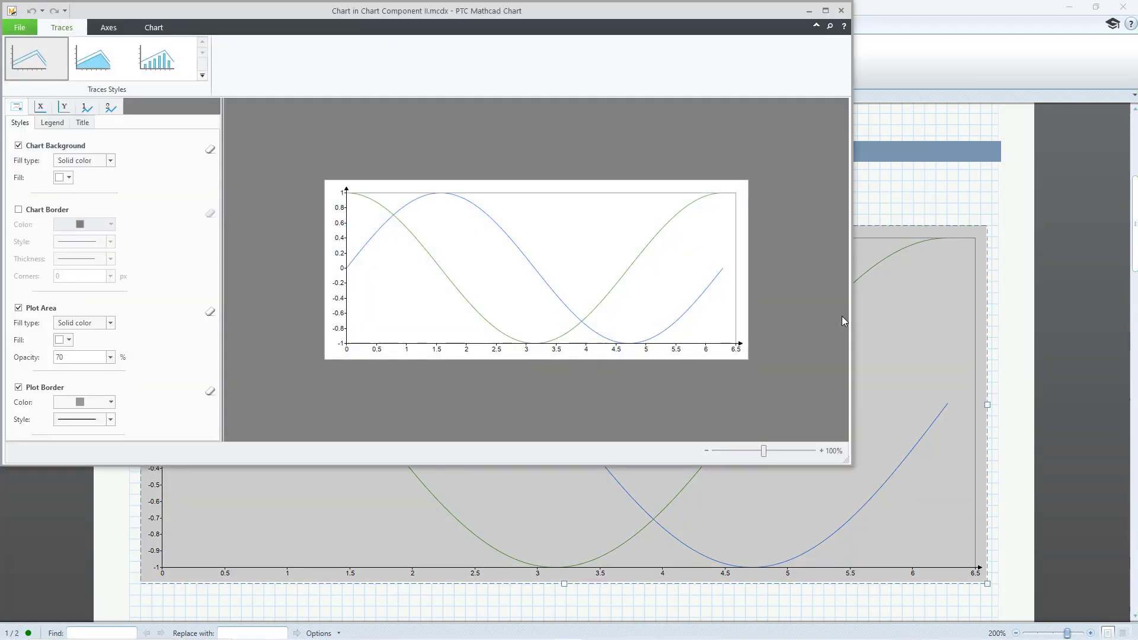
double_click(707, 450)
click(707, 450)
double_click(822, 450)
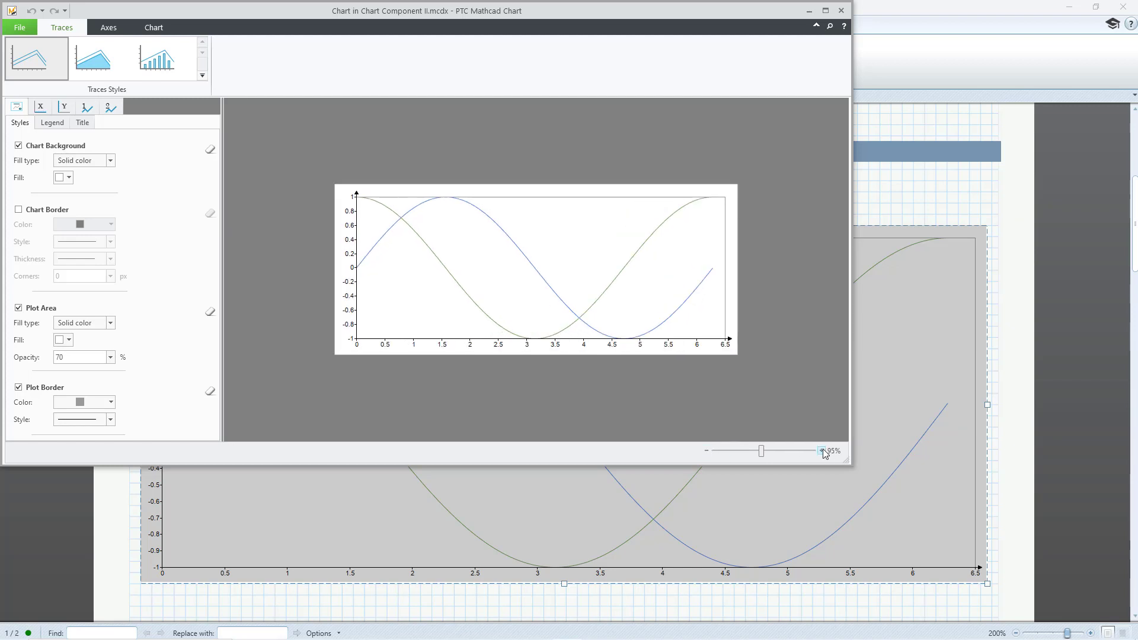
double_click(822, 451)
triple_click(822, 450)
click(822, 450)
click(822, 451)
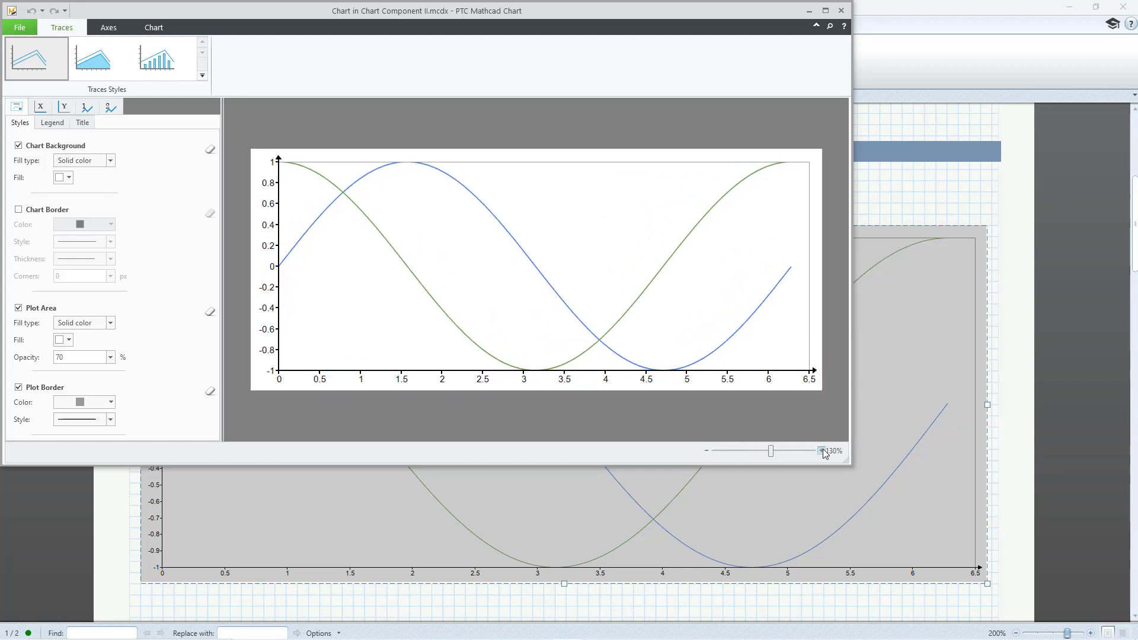
click(822, 450)
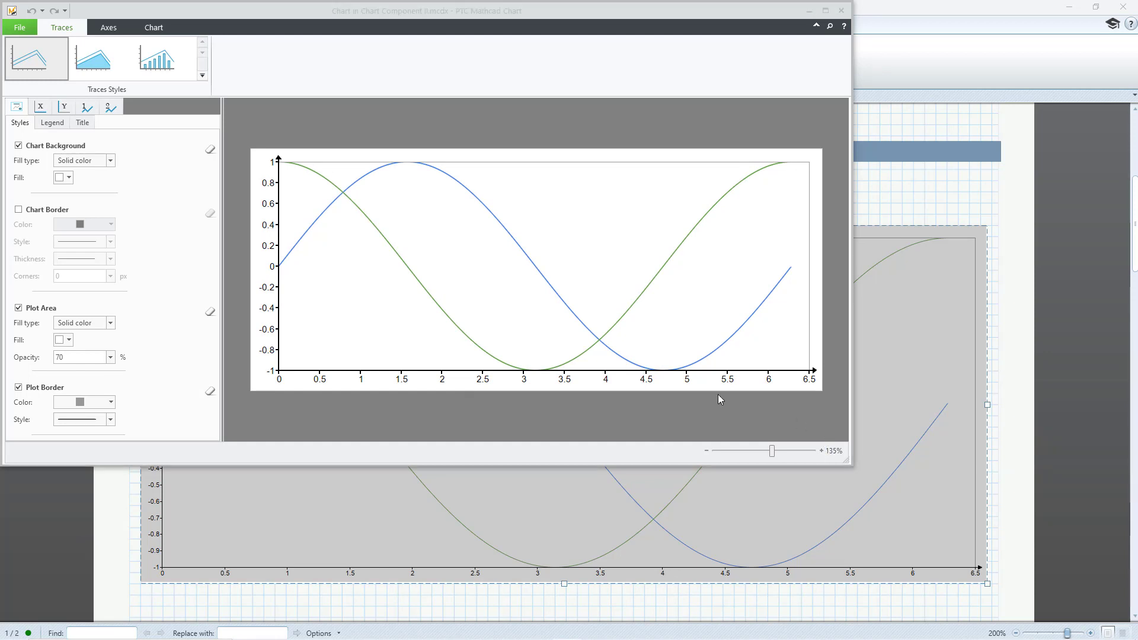
Try a gradient chart background and add a black border around the chart
click(110, 161)
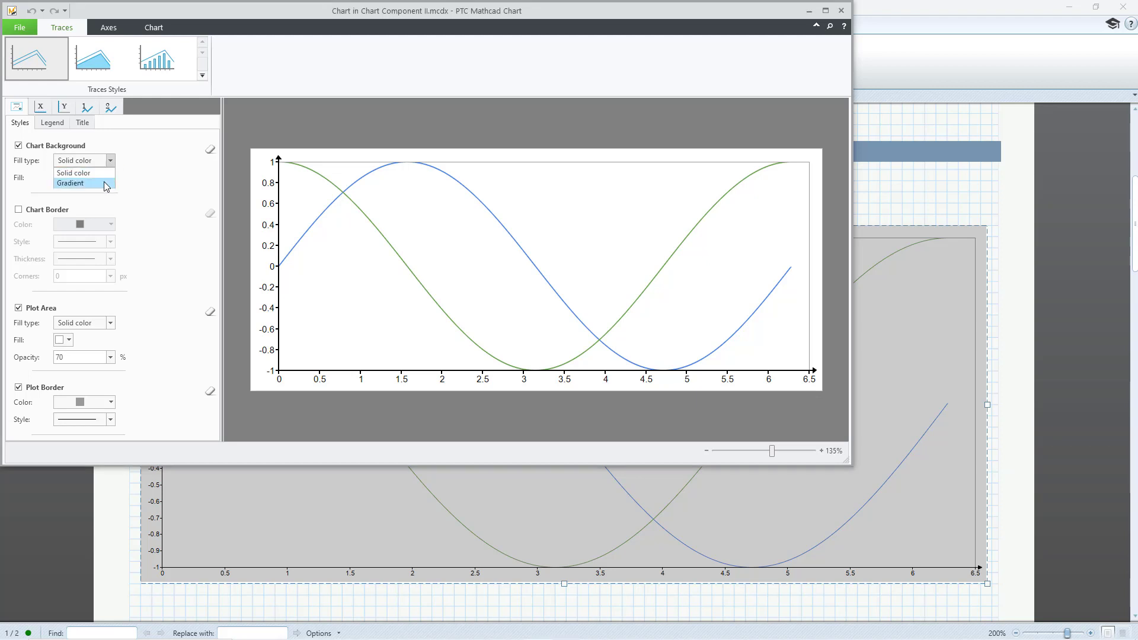
click(105, 183)
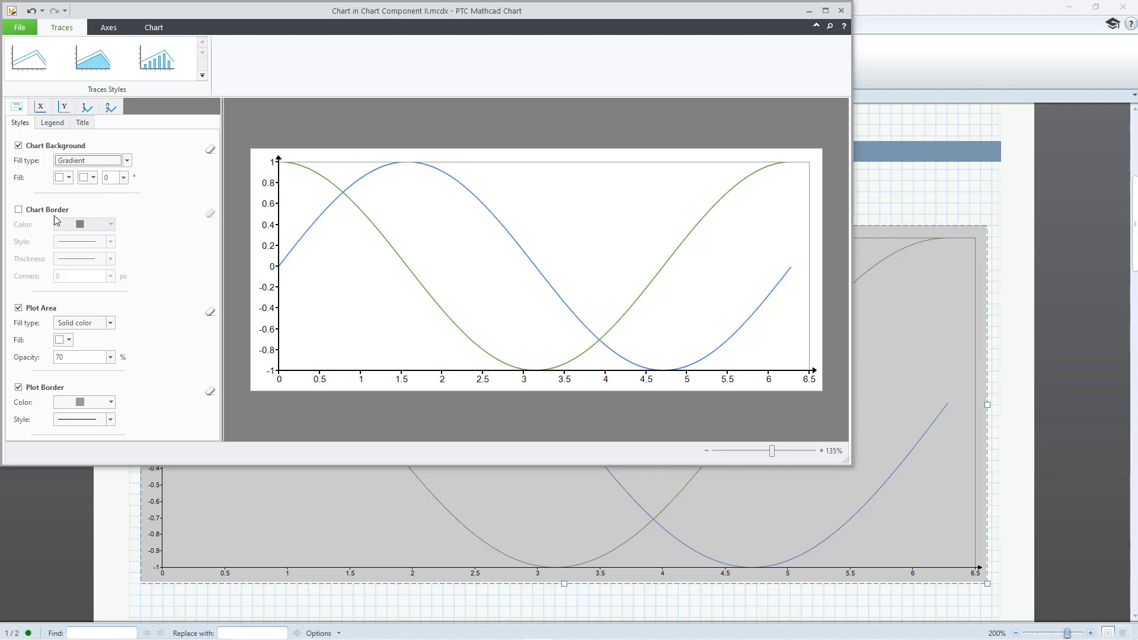
click(19, 211)
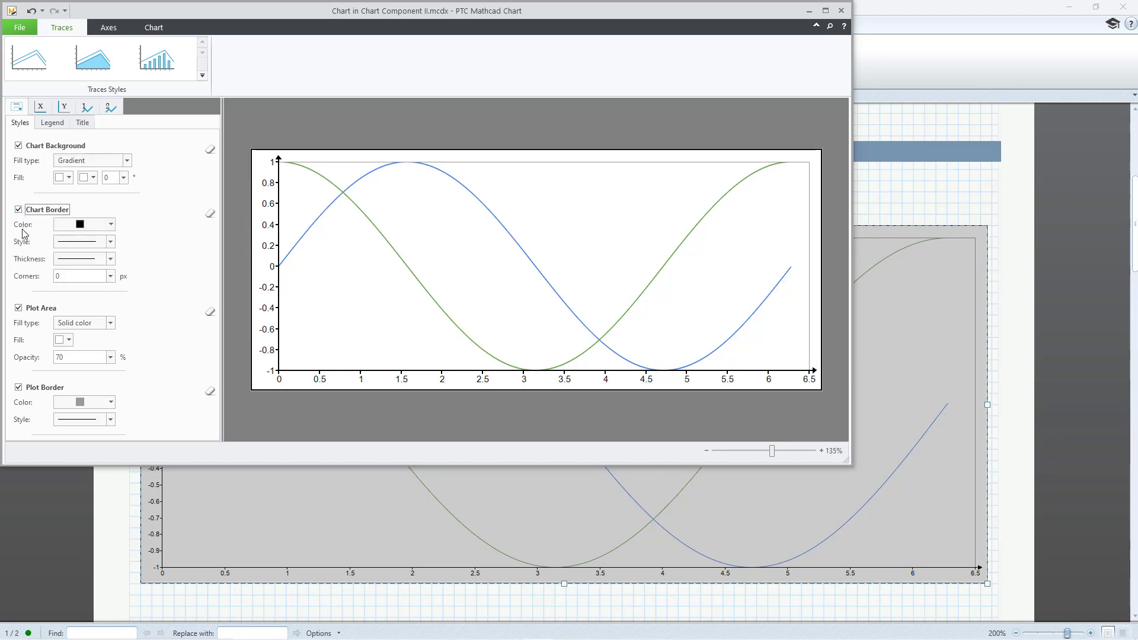
Fill the plot area reddish pink and make the plot border red
click(70, 341)
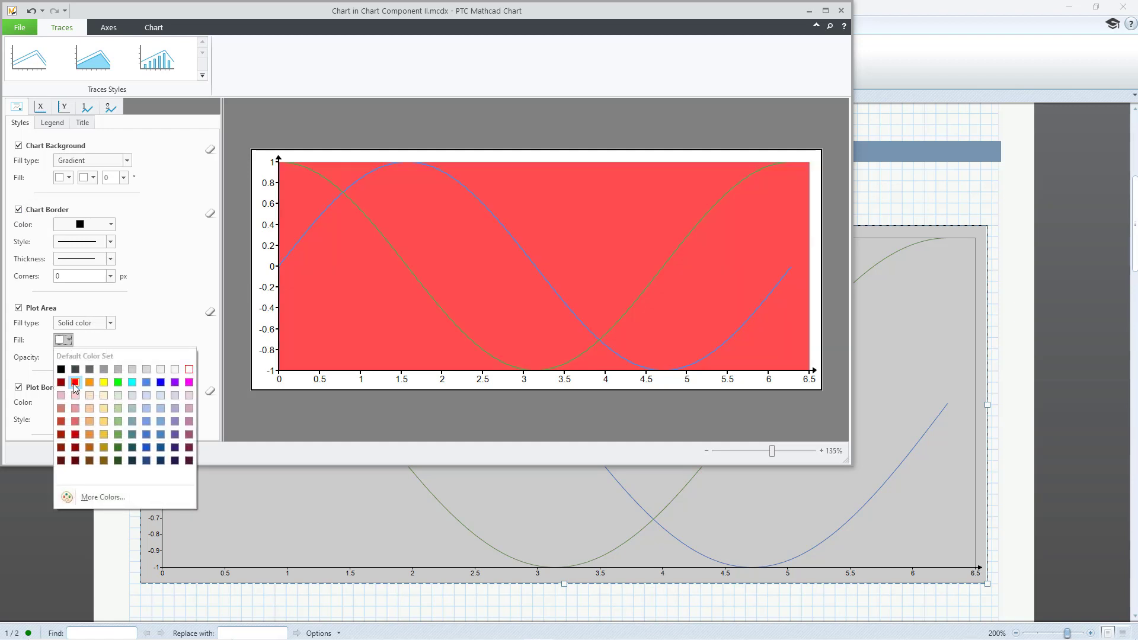
click(75, 408)
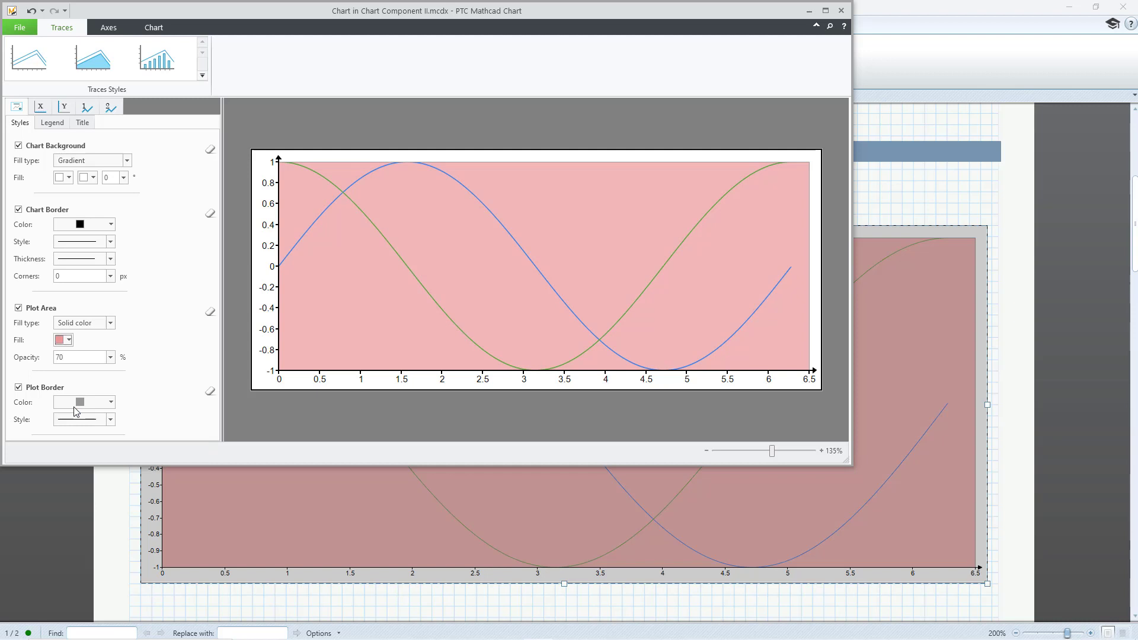
click(76, 409)
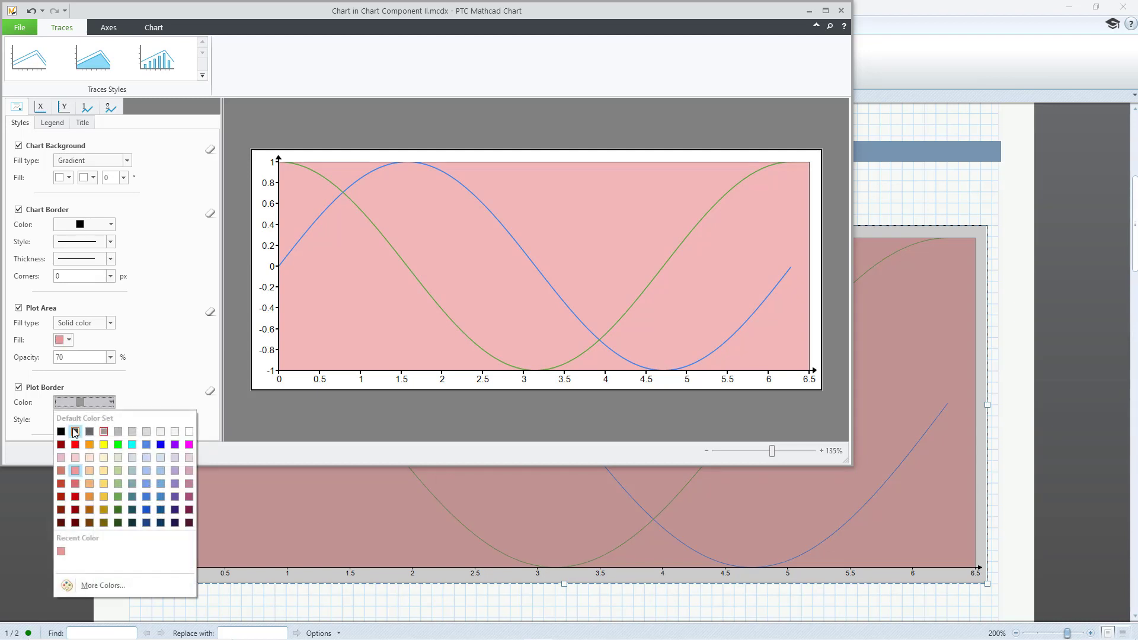
click(76, 496)
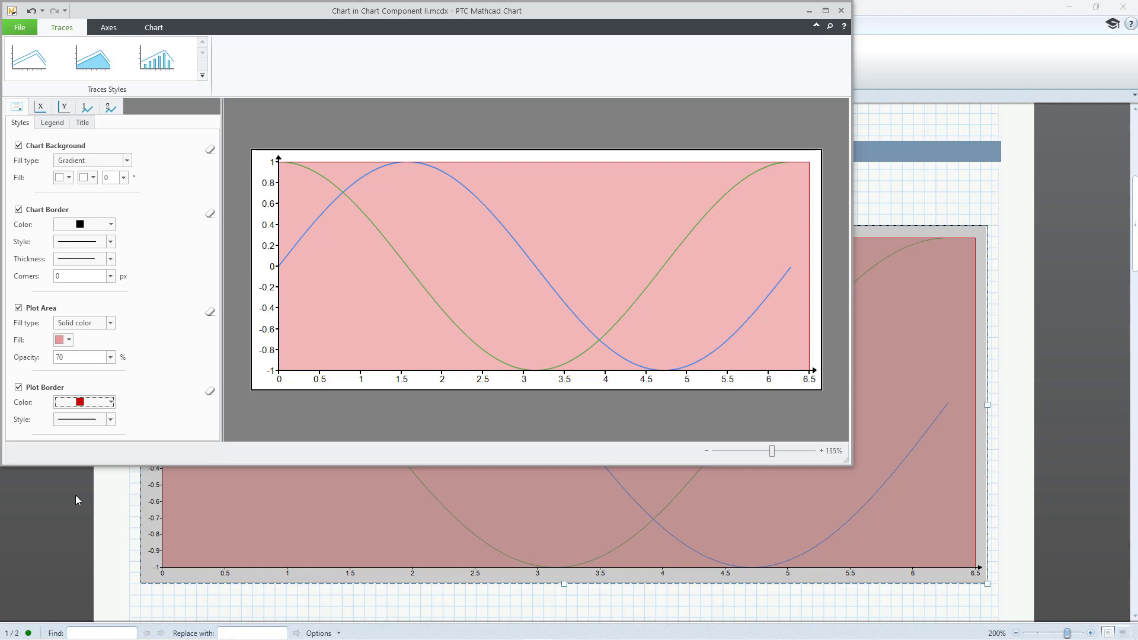
Reset the plot border, plot area fill and chart background to their defaults
click(210, 391)
click(210, 312)
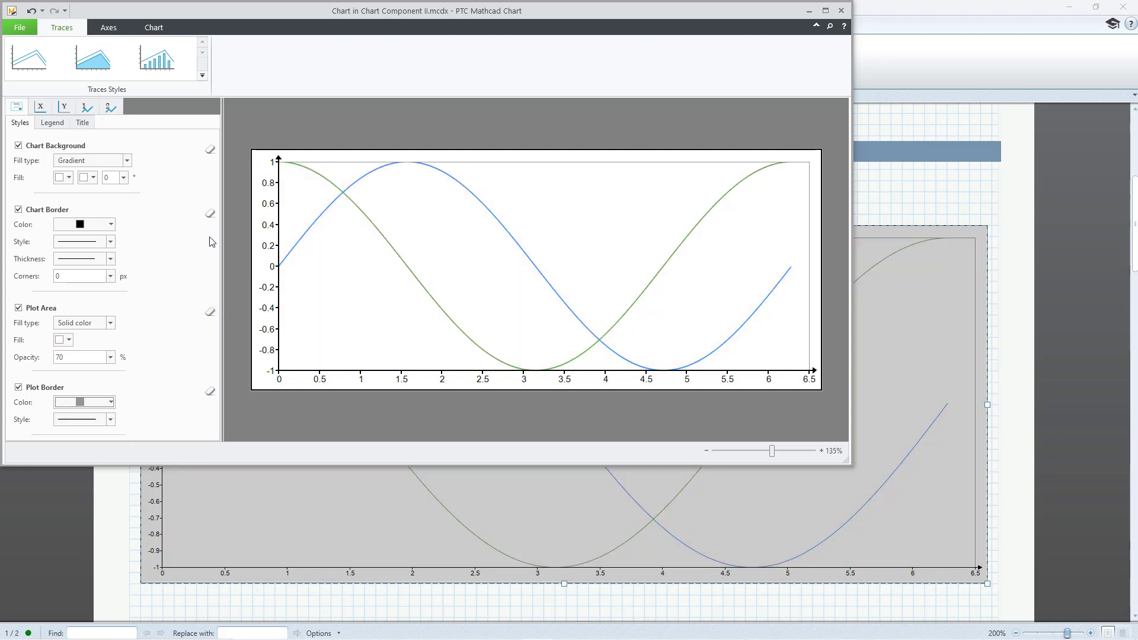
click(211, 149)
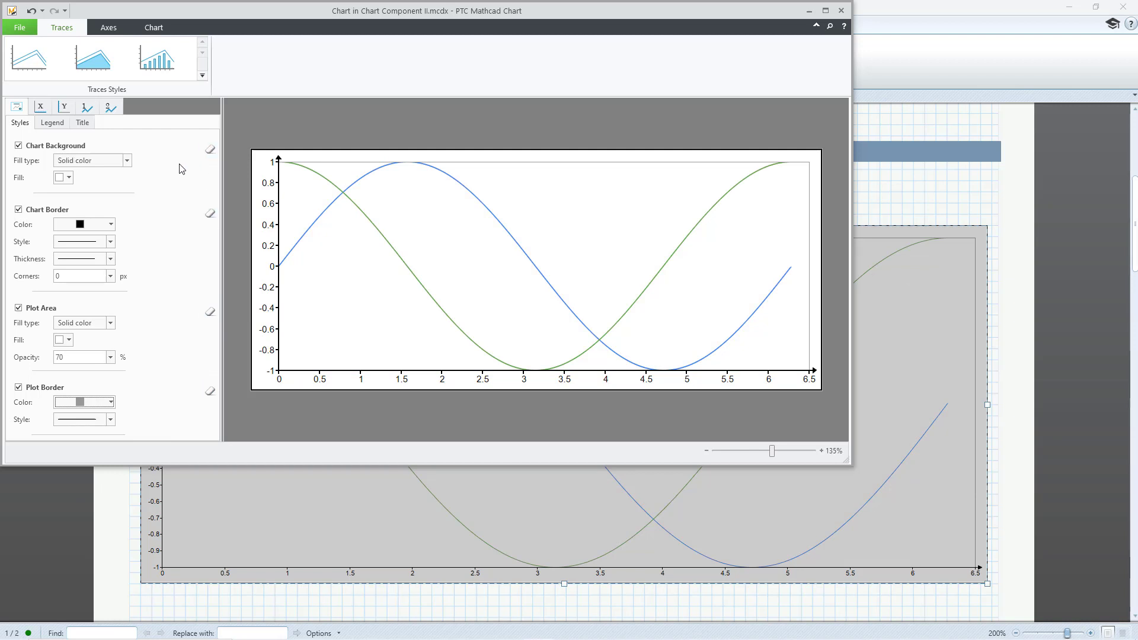
Show a one-column Sine/Cosine legend placed Top and Right-Outside
click(52, 123)
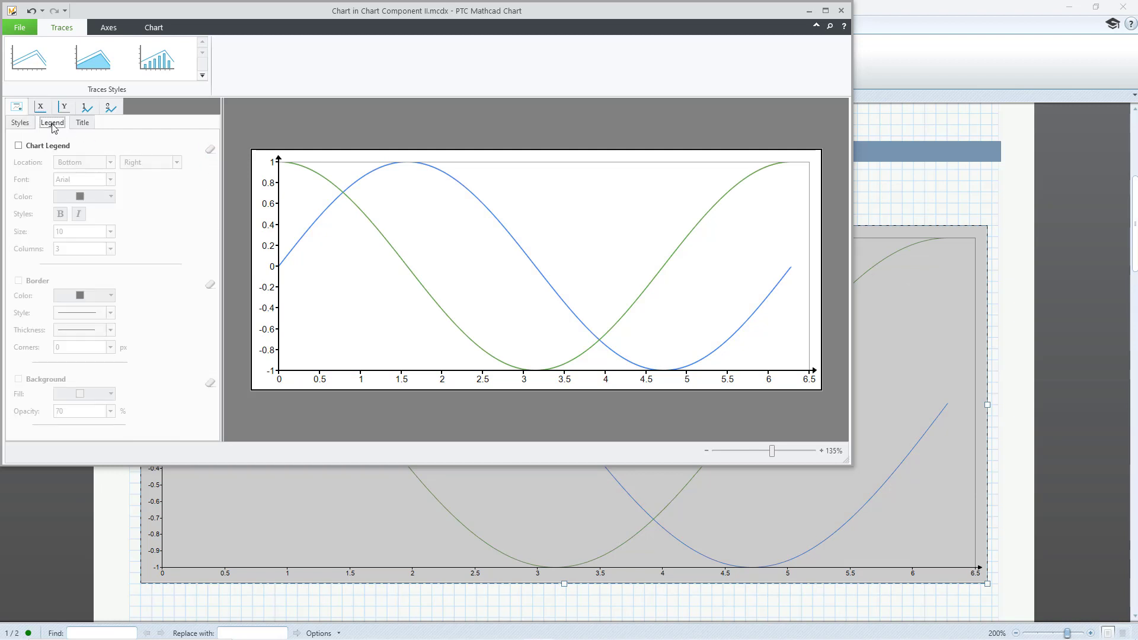
click(19, 146)
click(89, 164)
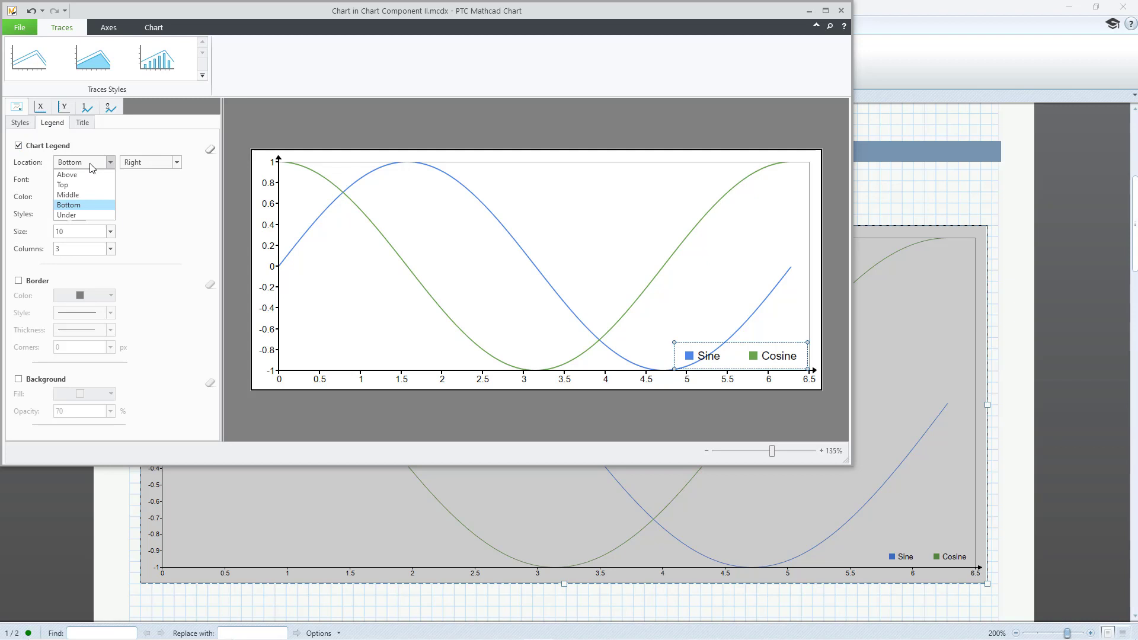
click(85, 185)
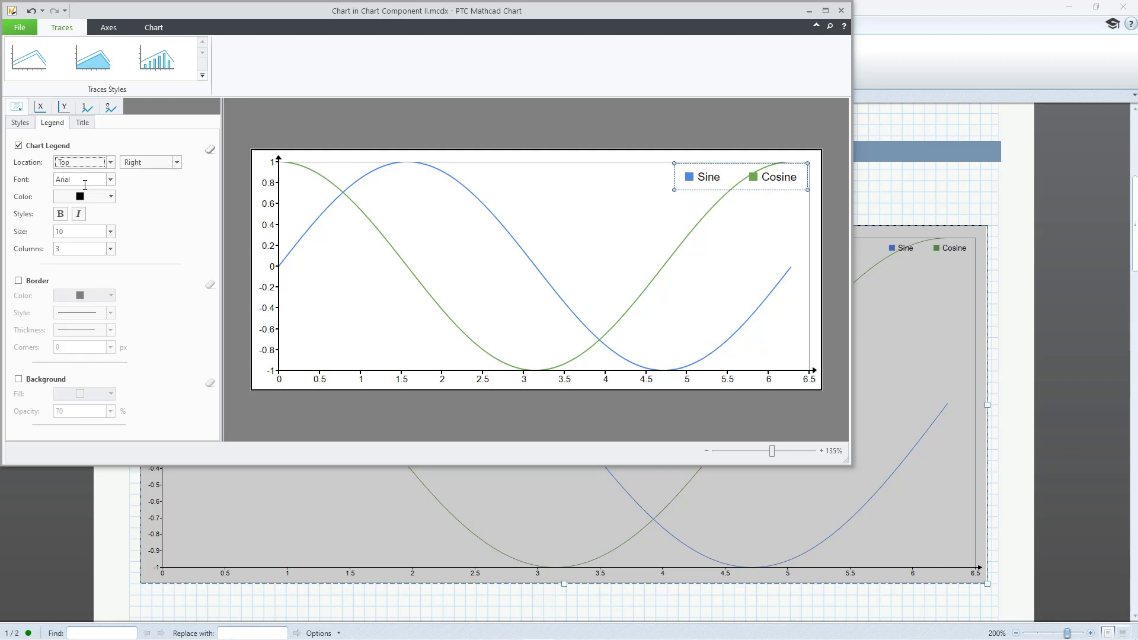
click(110, 249)
click(104, 262)
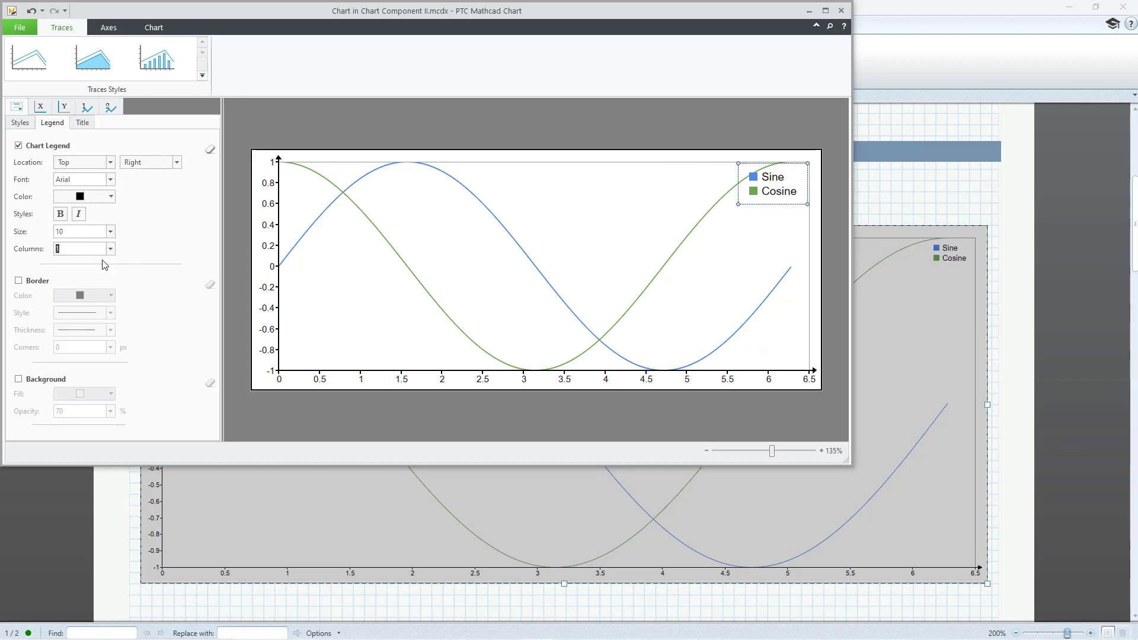
click(177, 163)
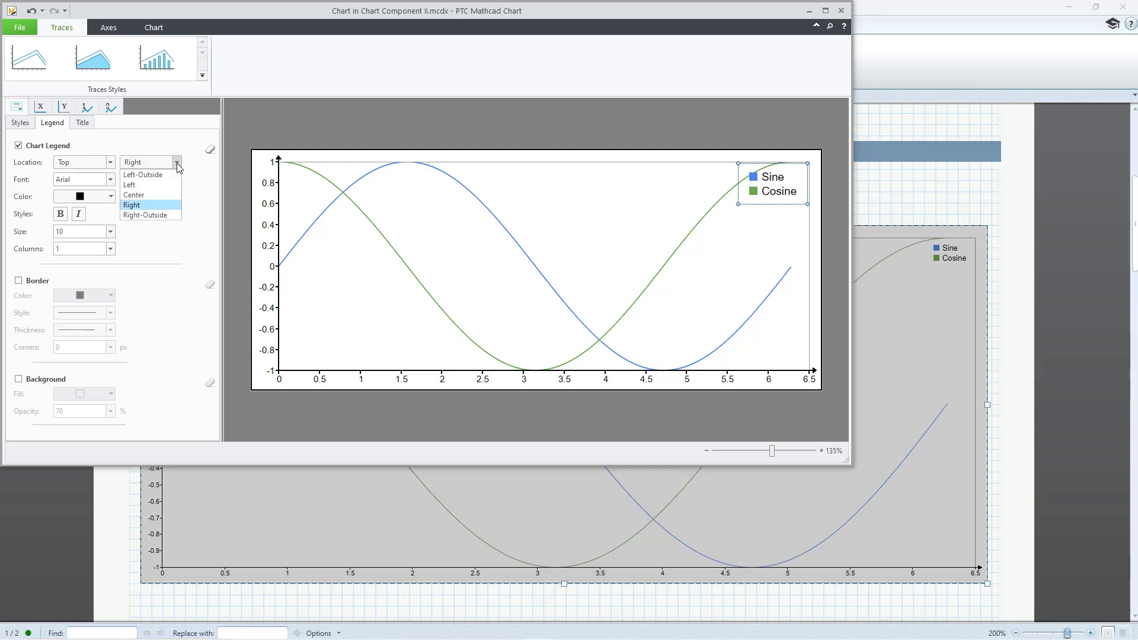
click(165, 215)
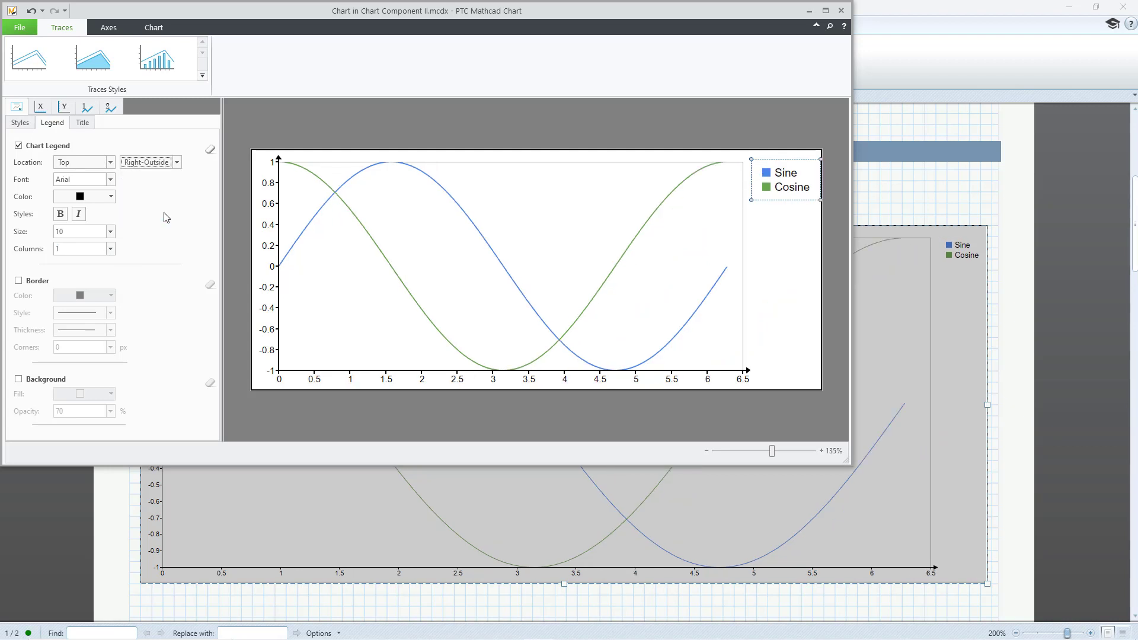
Add the chart title 'Trigonometric Functions' positioned Above the plot
click(83, 123)
click(18, 145)
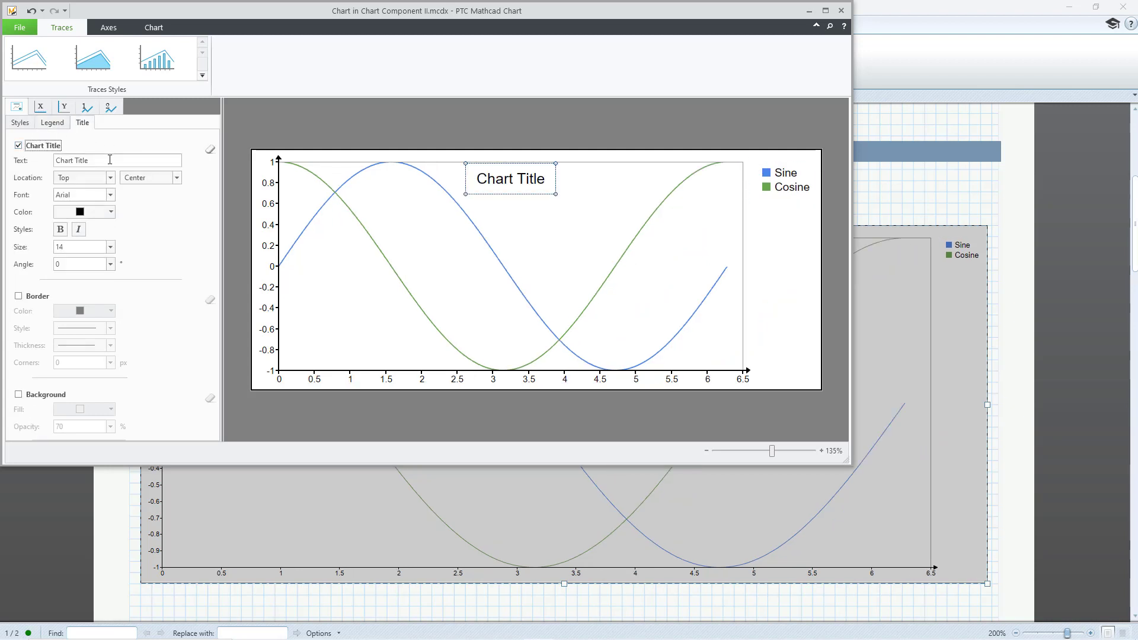
click(49, 158)
text(Trigonome)
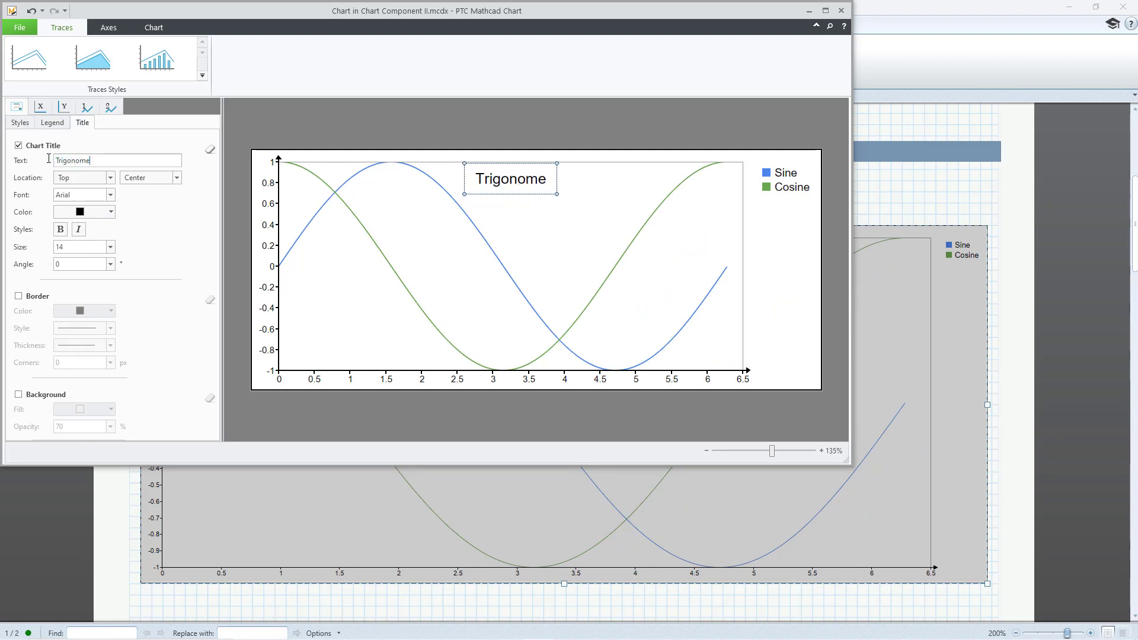
text(tric Functions)
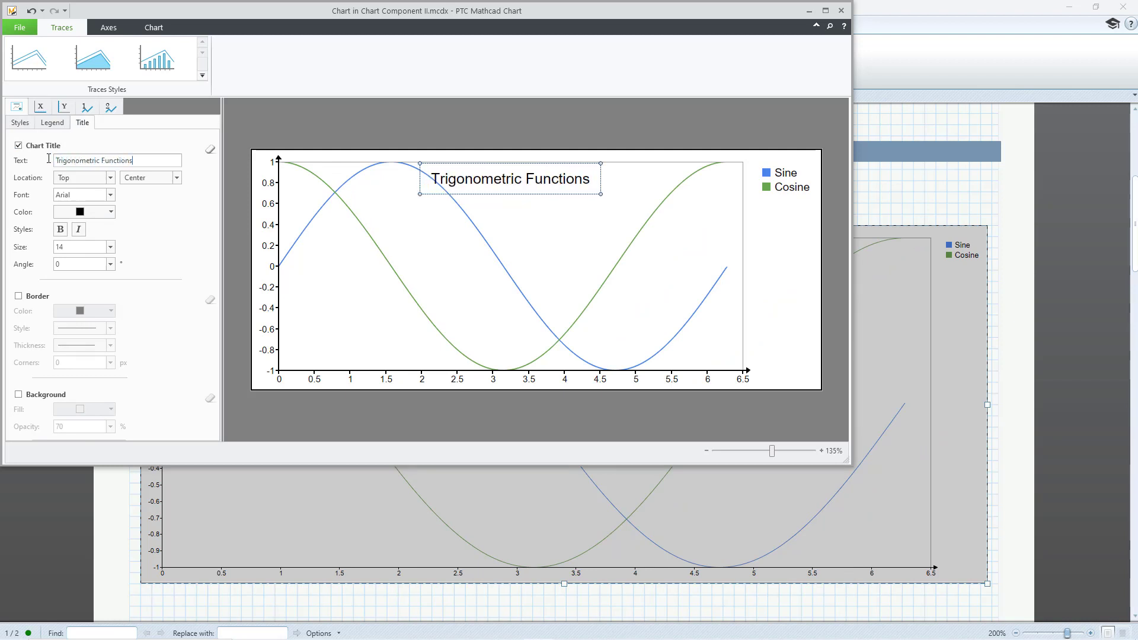
click(55, 177)
click(68, 203)
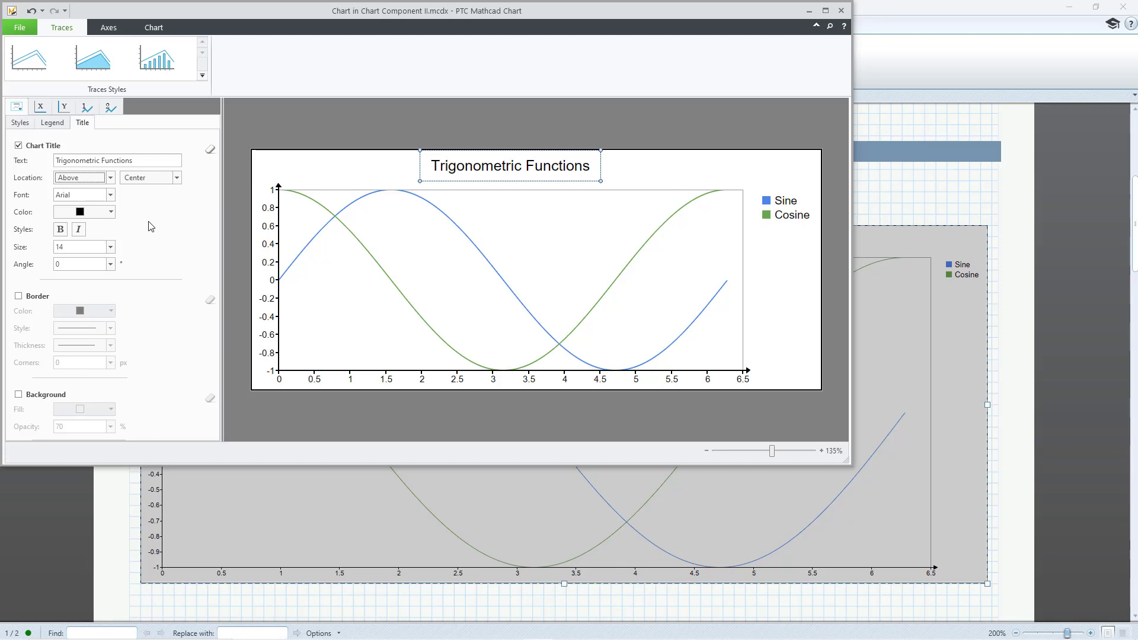
Preview x-axis gridlines, minor tick marks and minor gridlines, then turn all three off
click(40, 107)
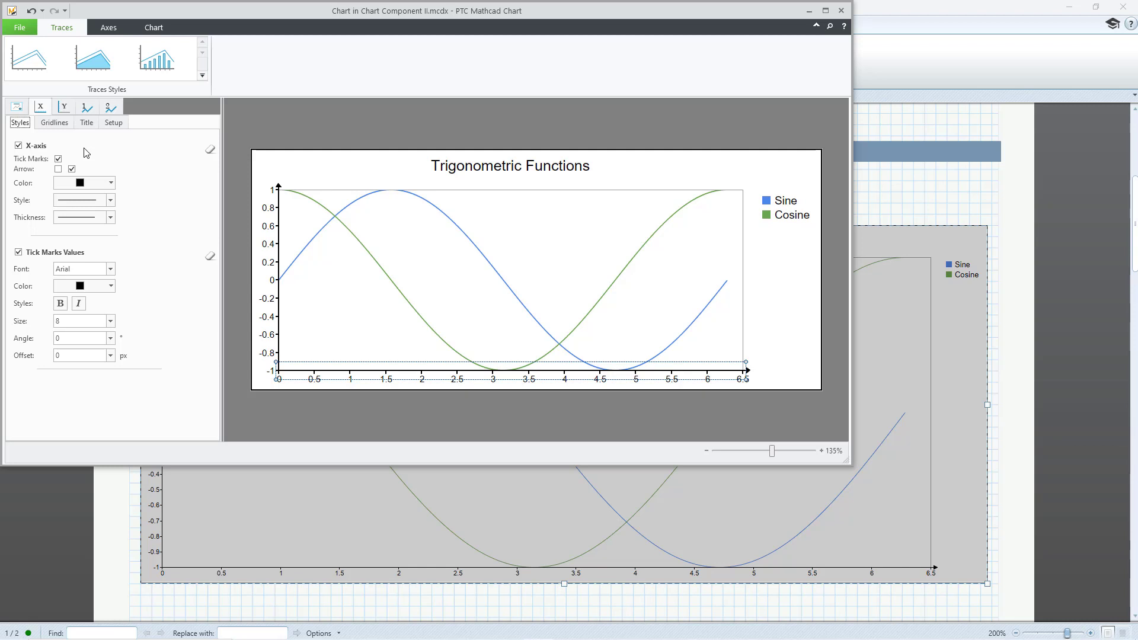
click(63, 123)
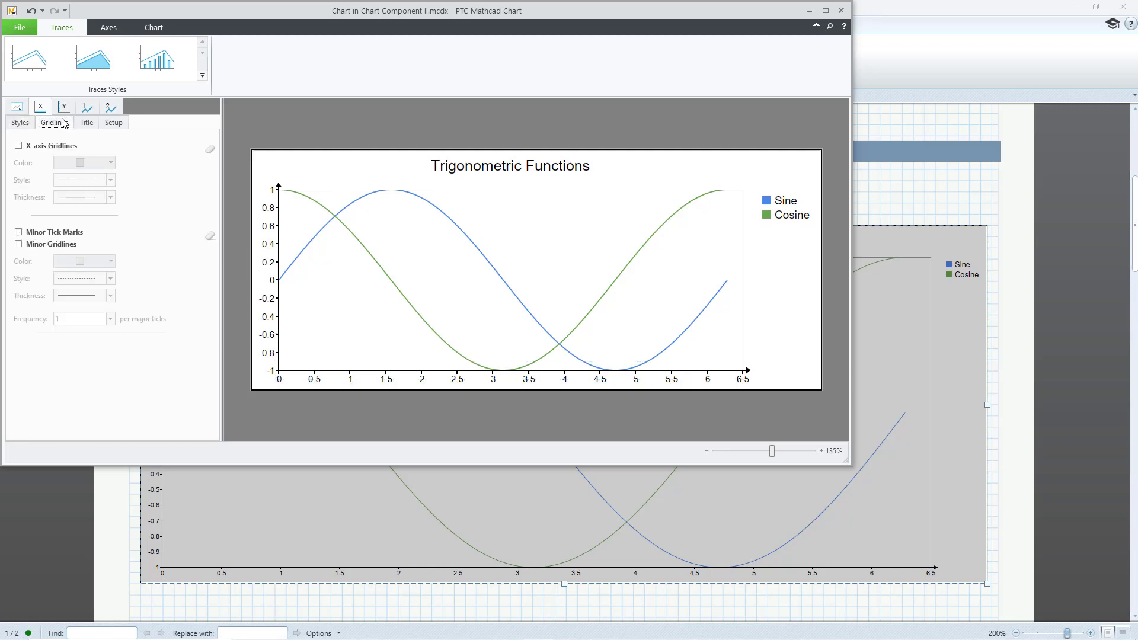
click(19, 146)
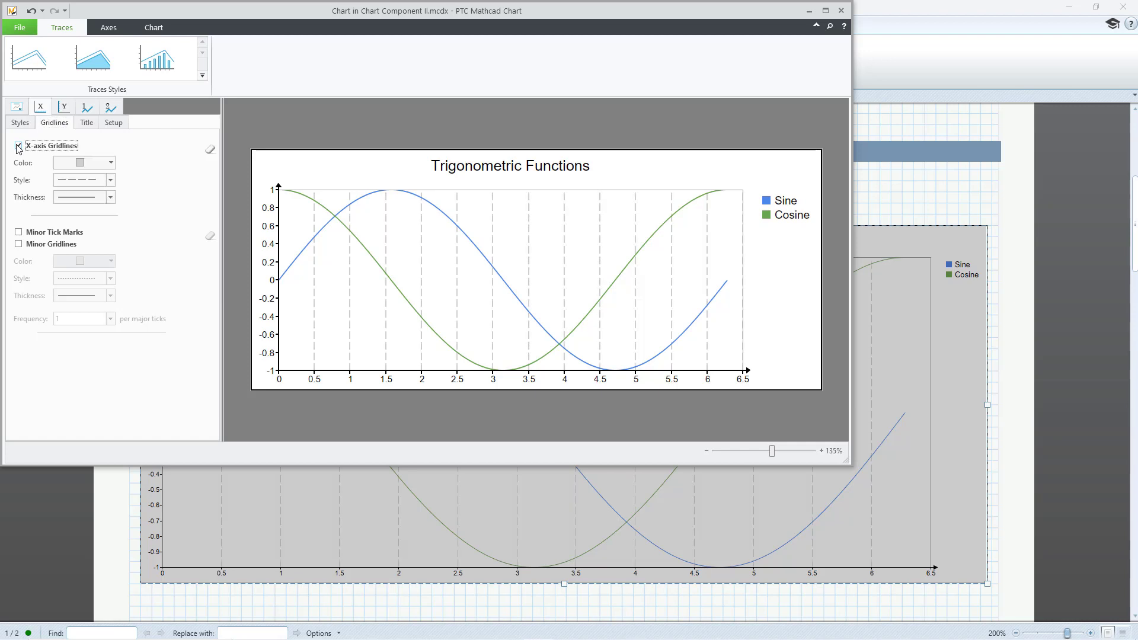
click(18, 233)
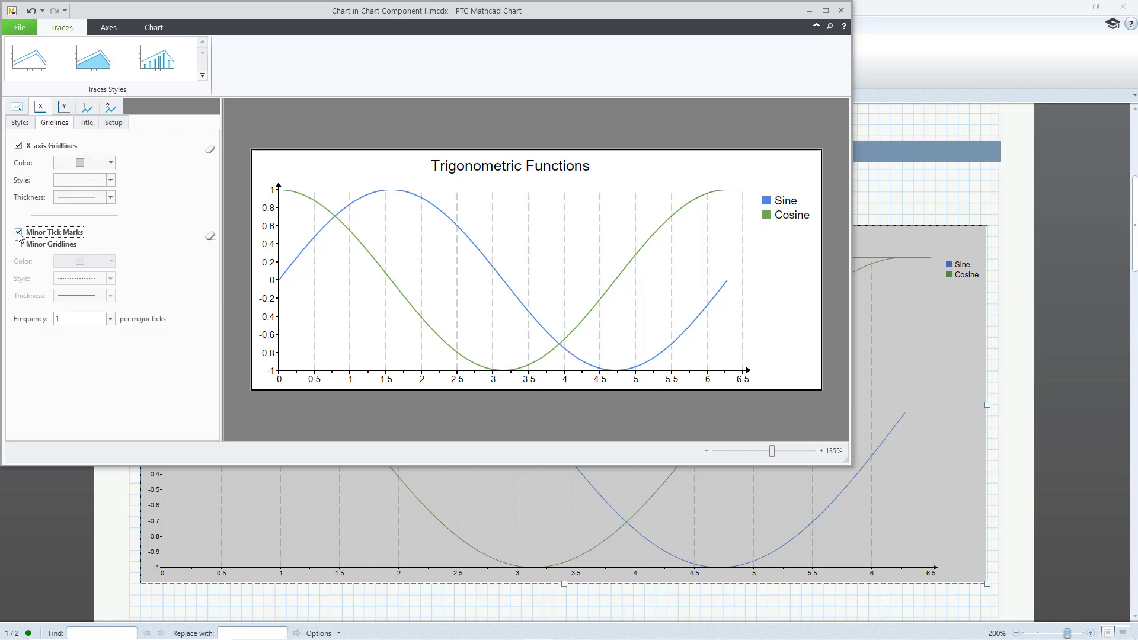
click(19, 244)
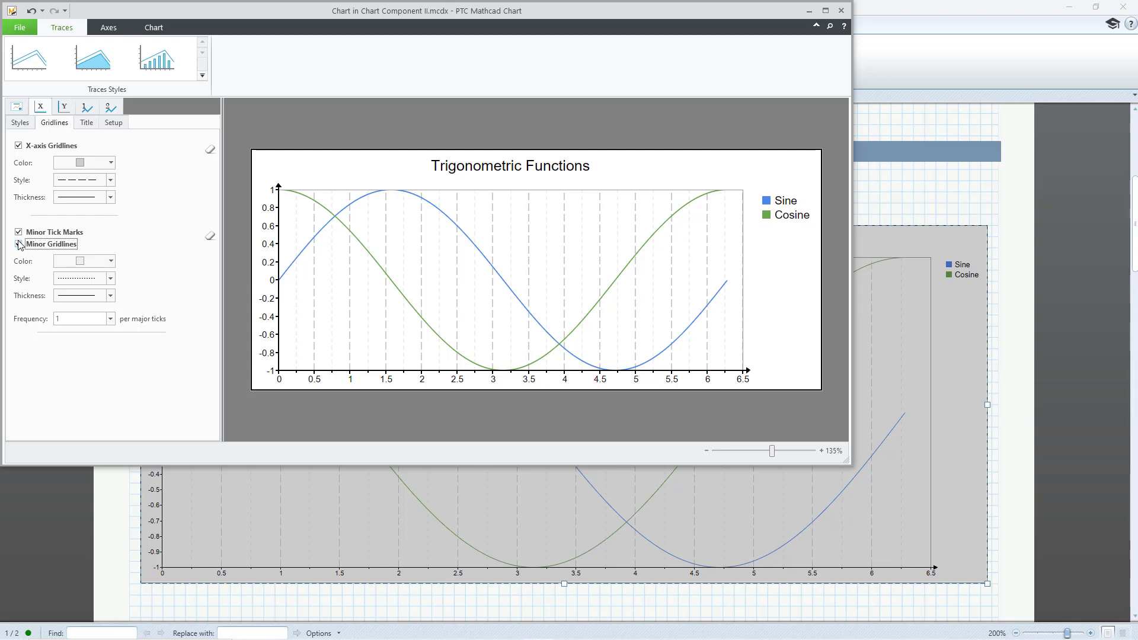
click(18, 244)
click(19, 232)
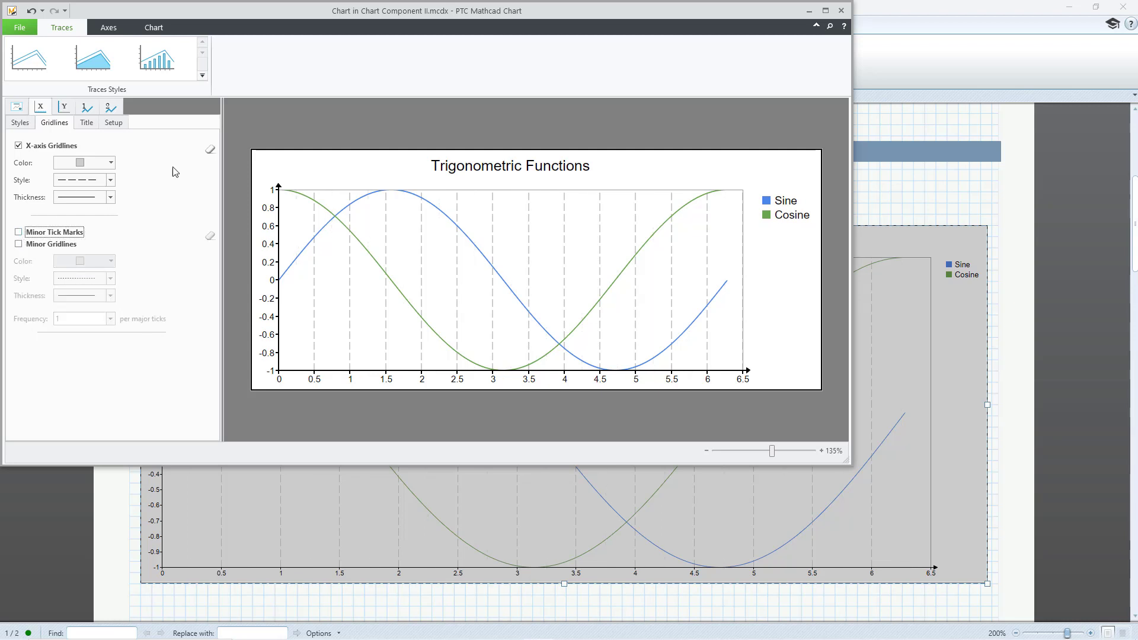
click(19, 146)
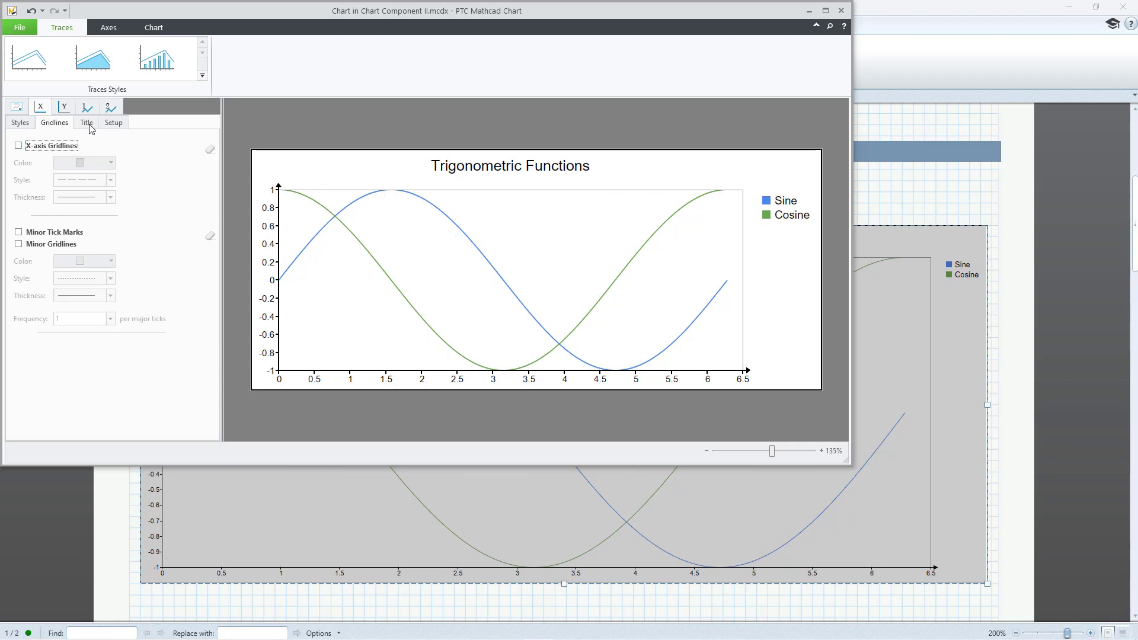
Title the x-axis 'Angle (Radians)', keeping it centred
click(88, 122)
click(18, 145)
key(Tab)
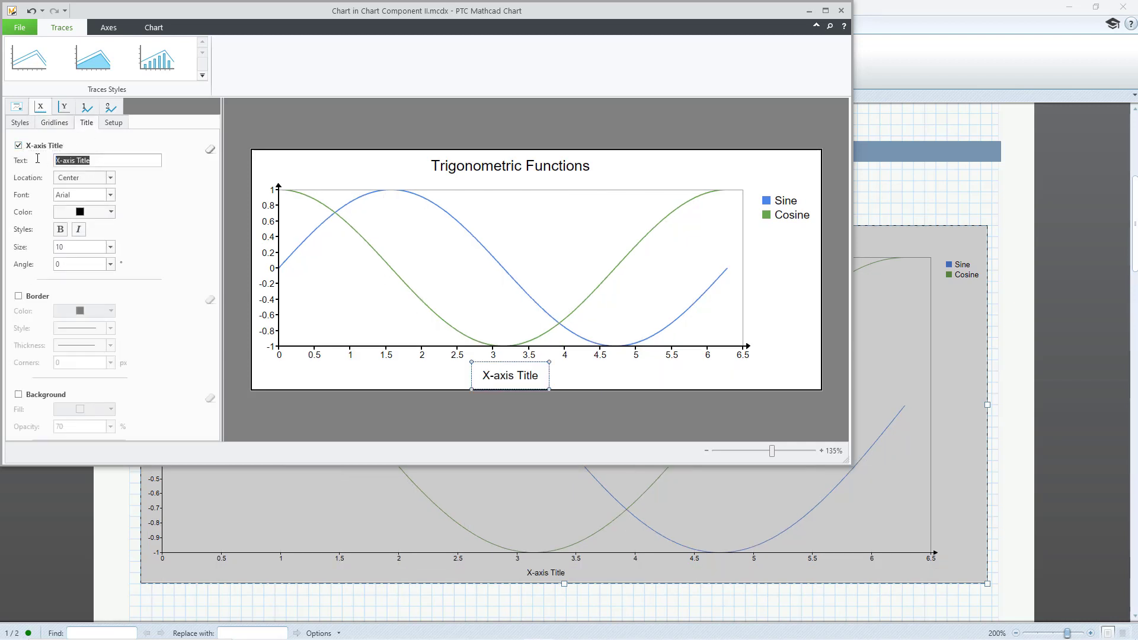
text(Angle )
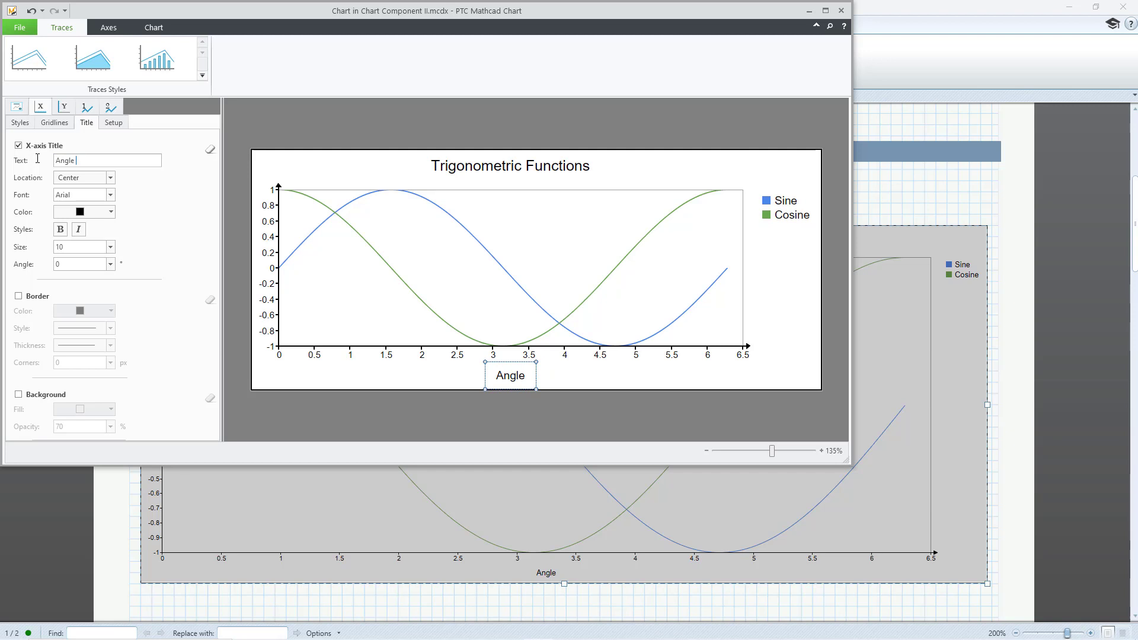
text((Radians))
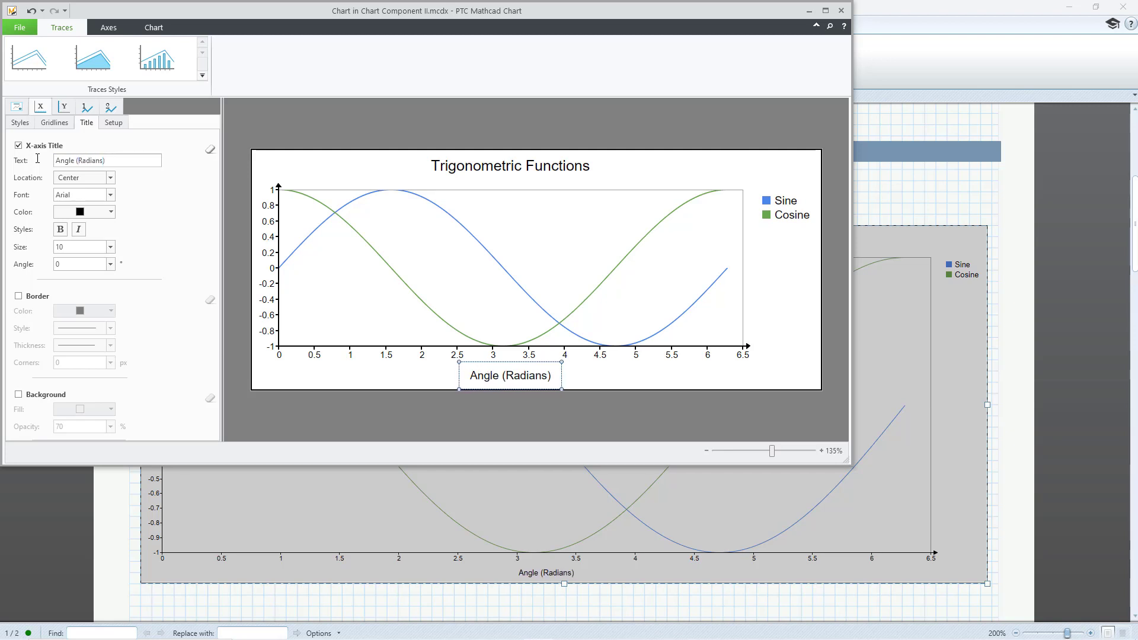
click(109, 178)
click(110, 182)
Give the x-axis a user-defined range with maximum 6.28 and 4 steps
click(114, 123)
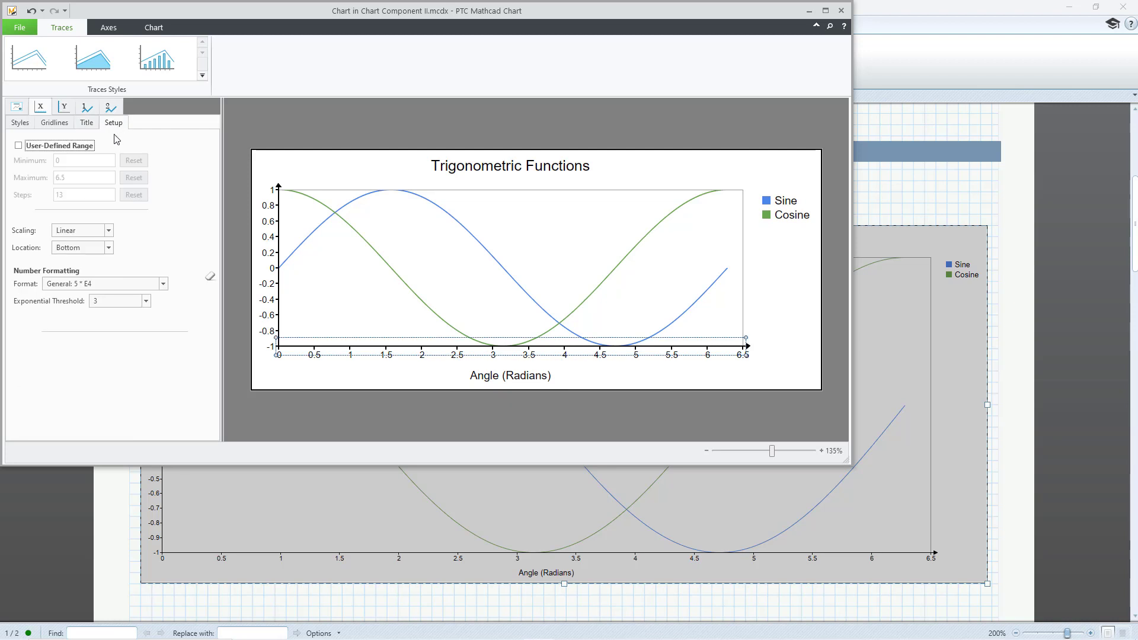
click(18, 145)
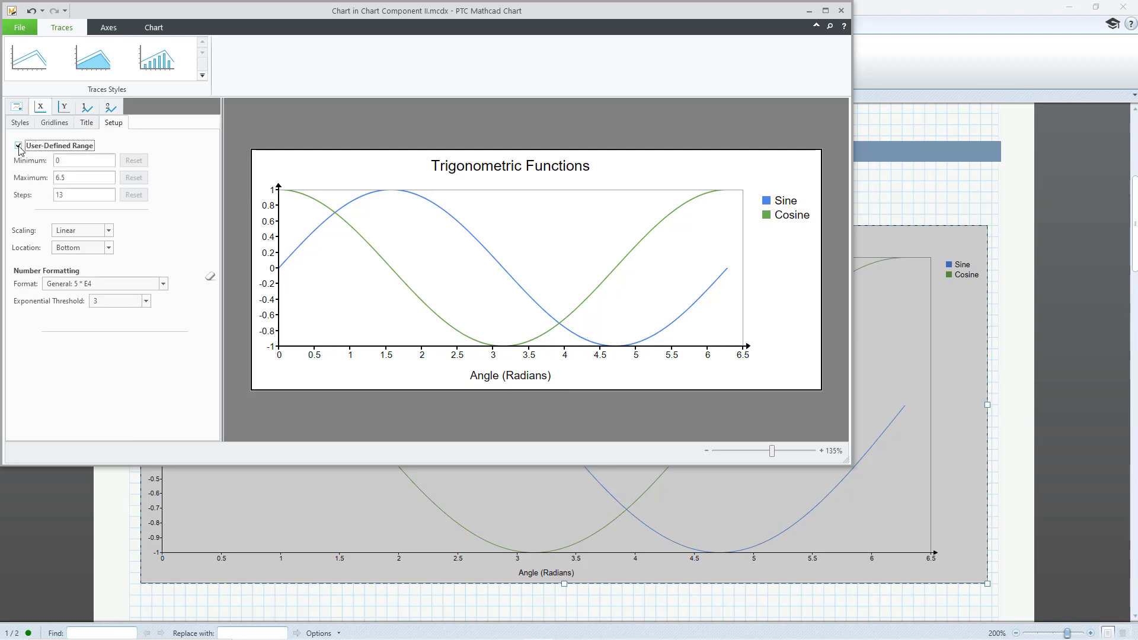
click(86, 179)
key(BackSpace)
double_click(76, 194)
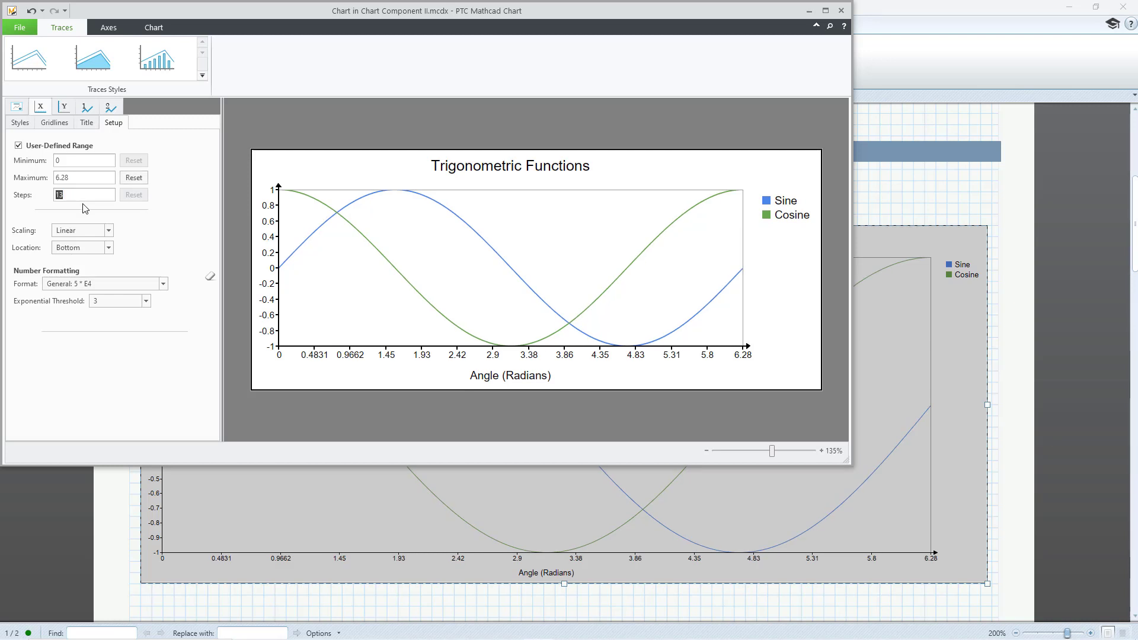
text(4)
key(Return)
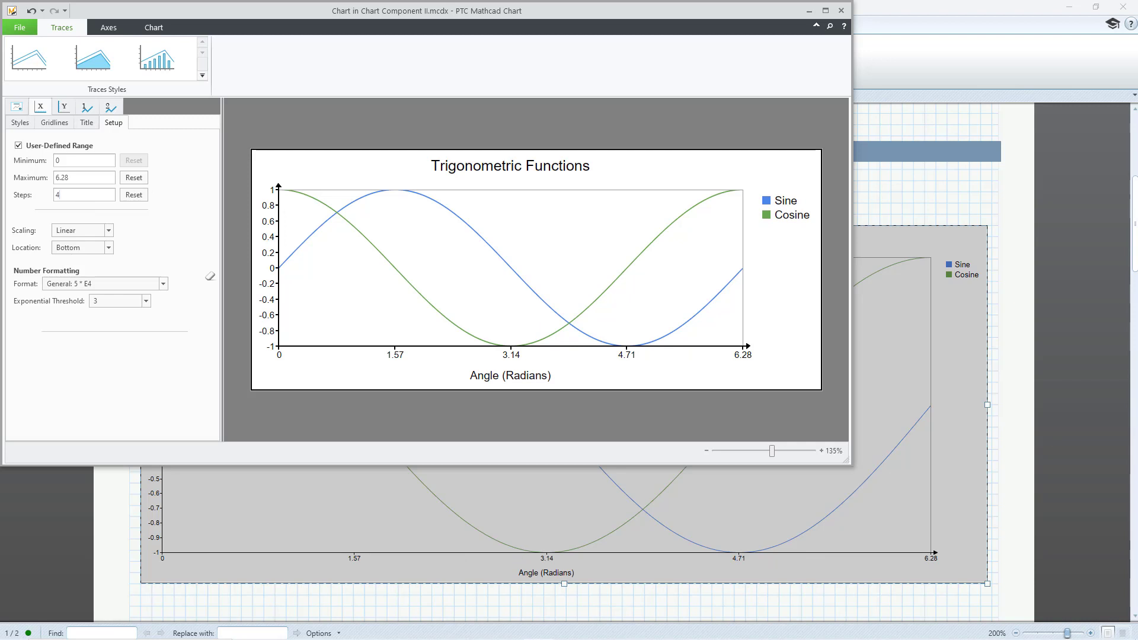
Keep linear x-axis scaling and try crossing at y = 0 before returning it to the bottom
click(87, 231)
click(88, 237)
click(88, 249)
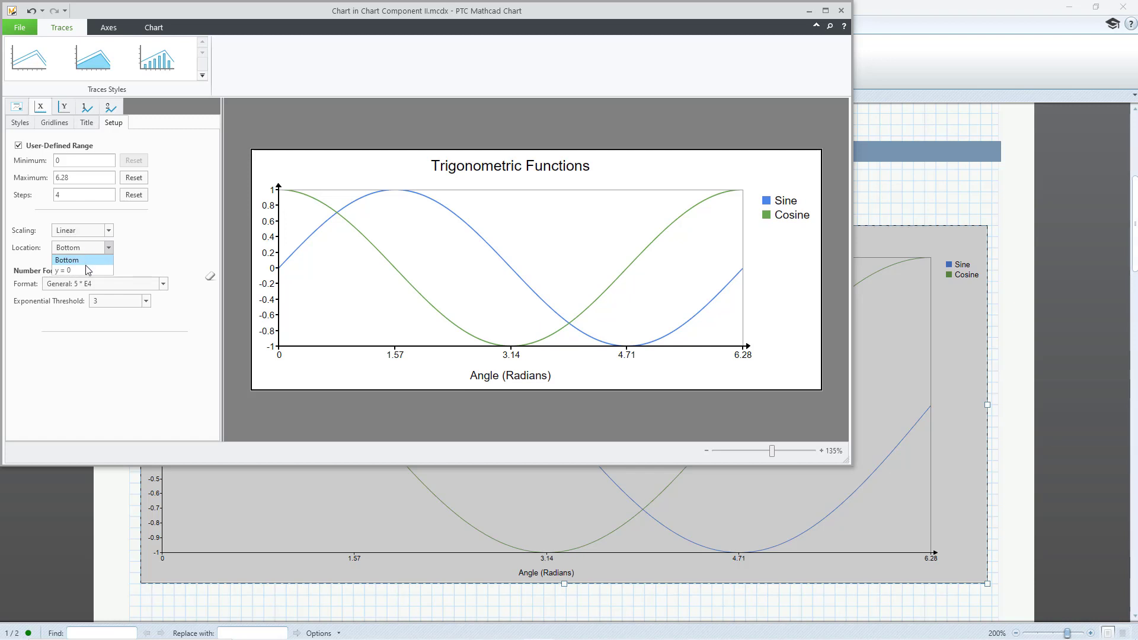
click(84, 270)
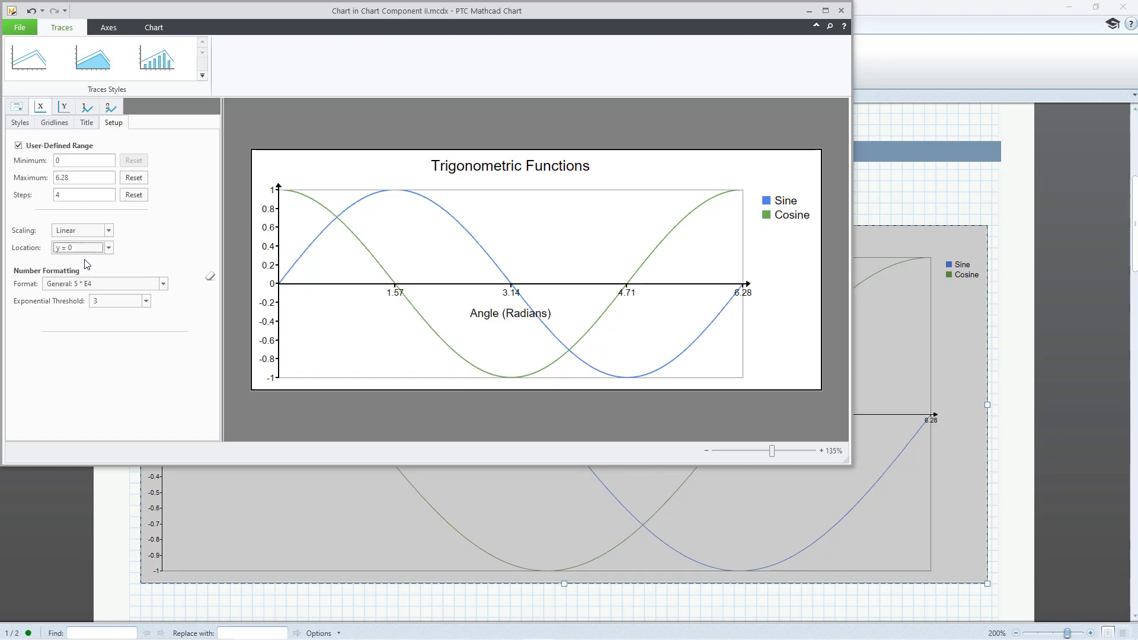
click(87, 251)
click(83, 261)
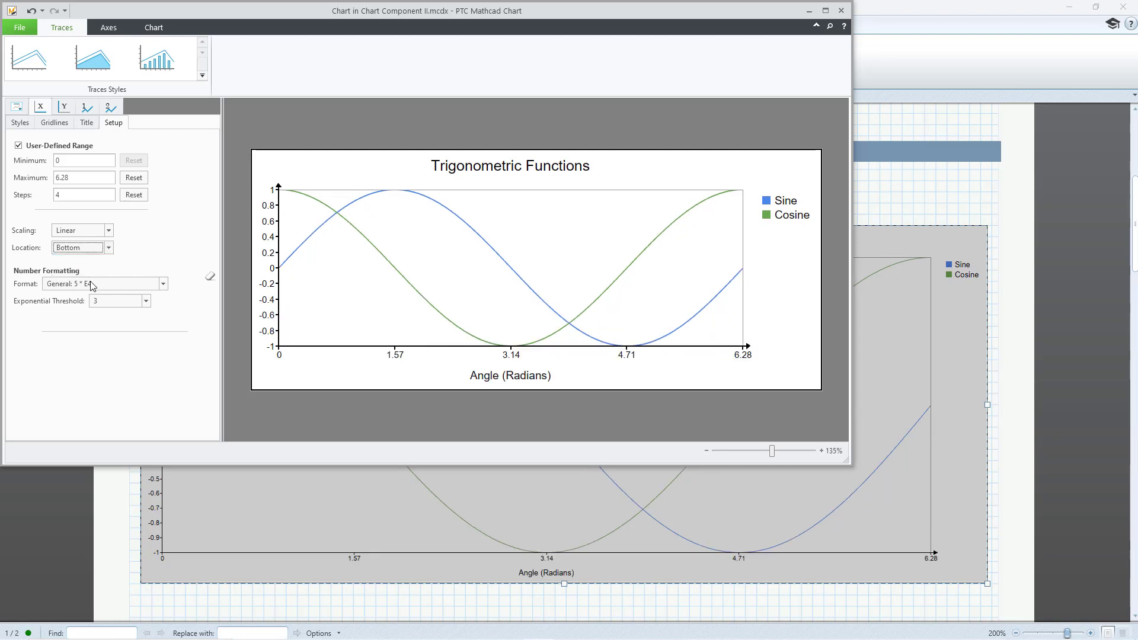
Format the x-axis labels as Decimal with 2 decimal places
click(92, 284)
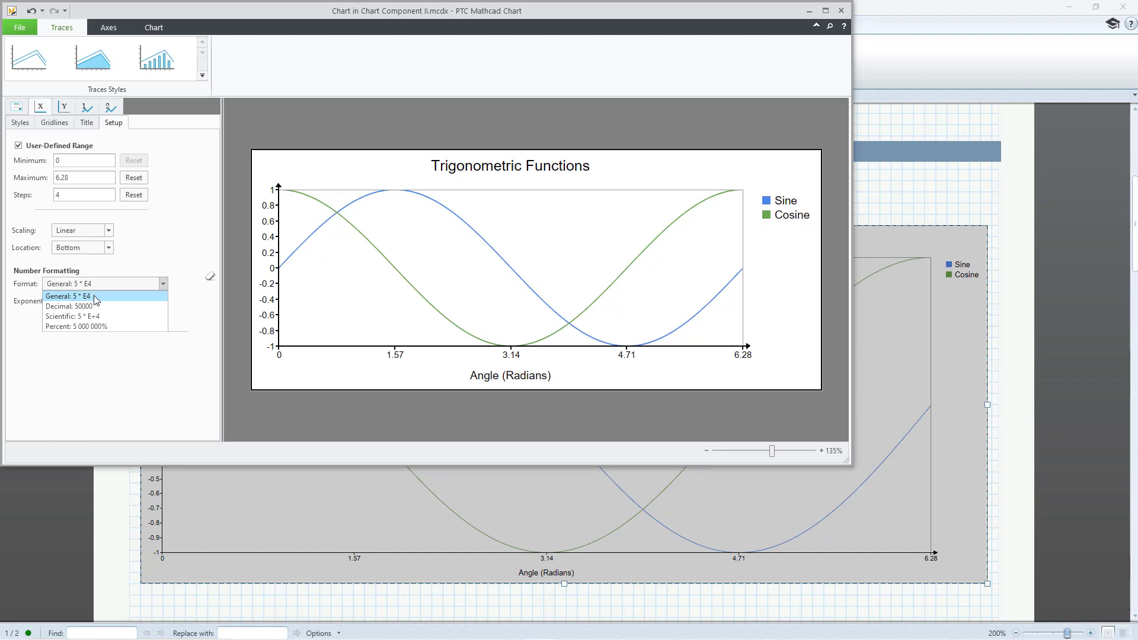
click(95, 306)
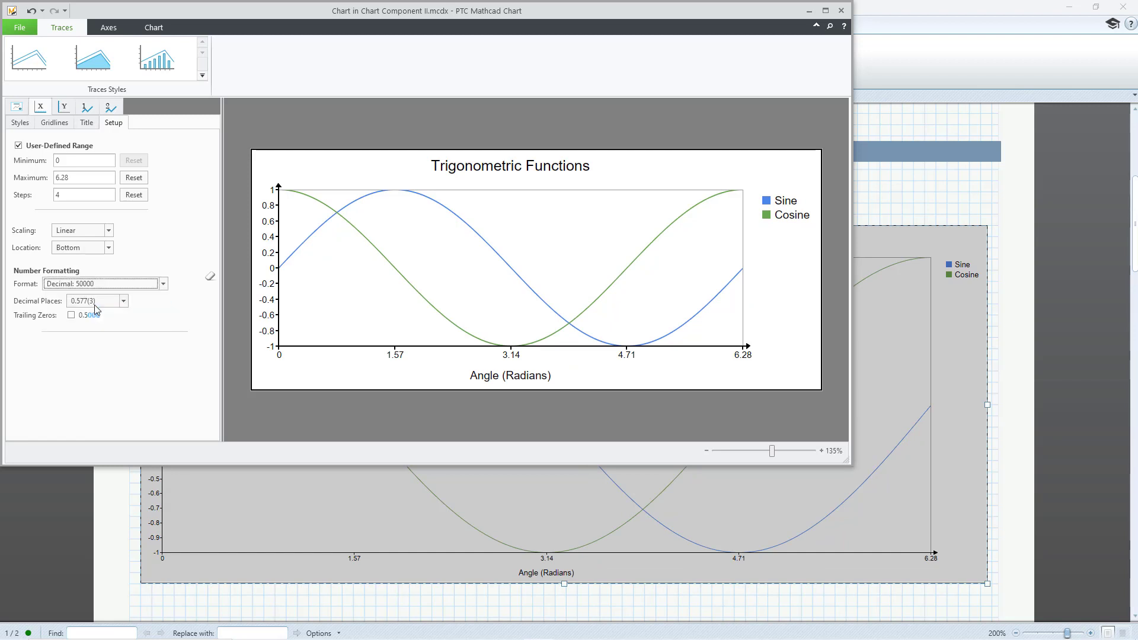
click(94, 305)
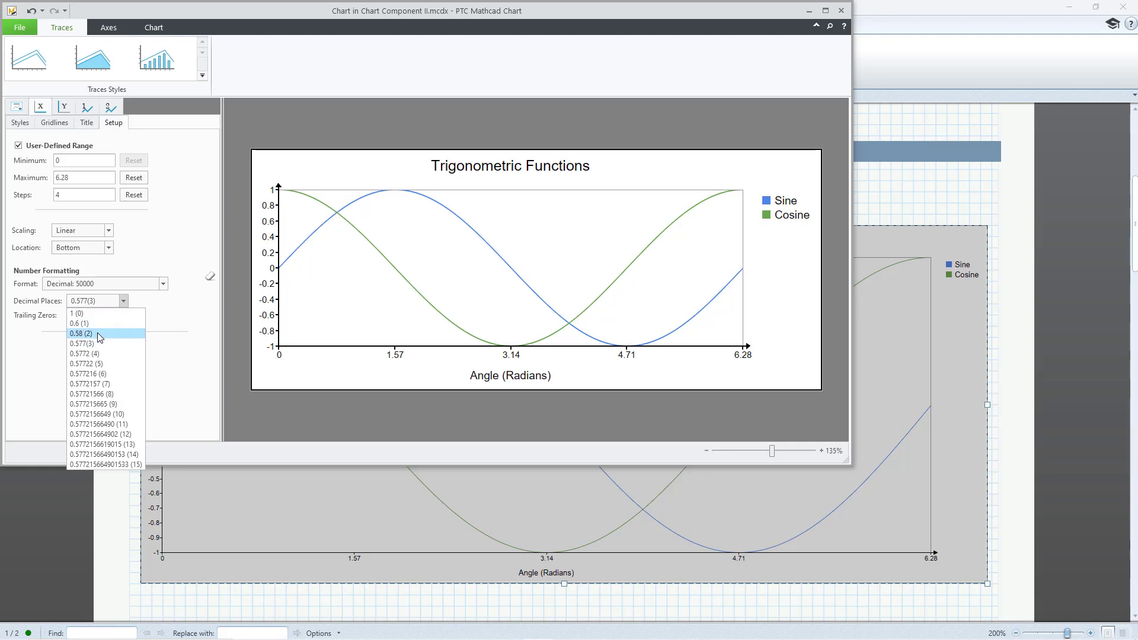
click(98, 333)
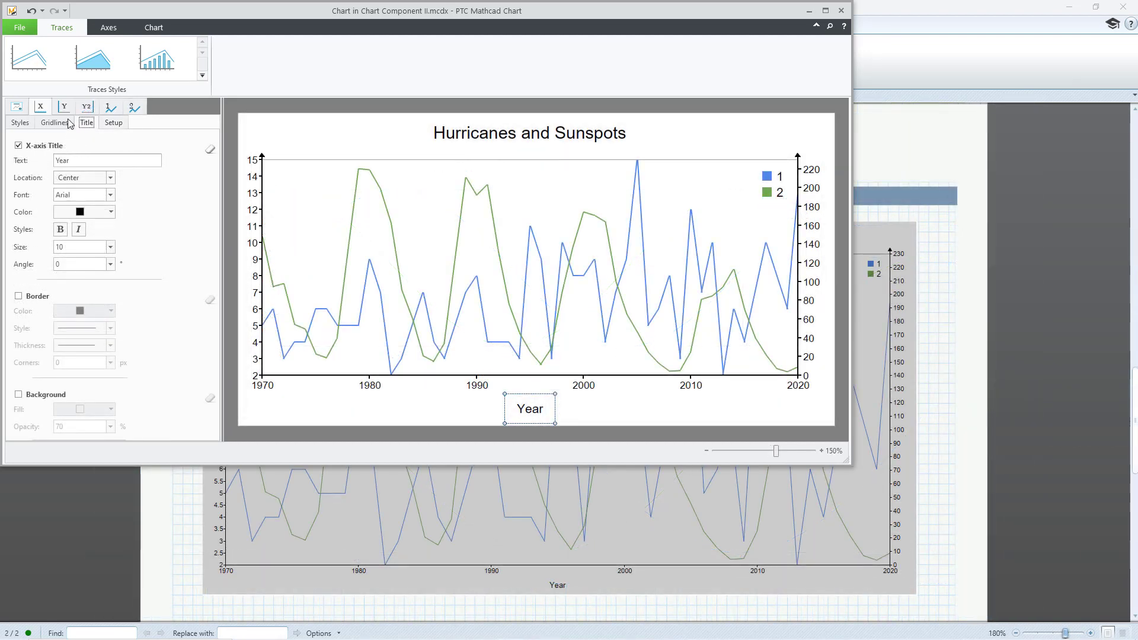
Title the left y-axis 'Hurricanes' and give it a user-defined 0–16 range
click(64, 108)
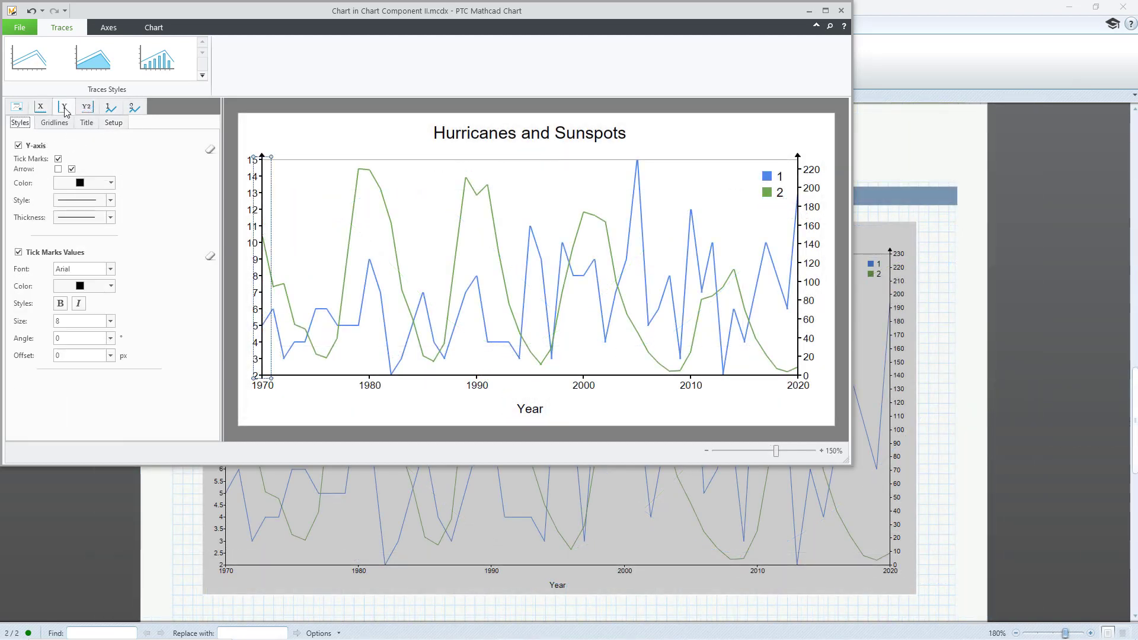
click(64, 125)
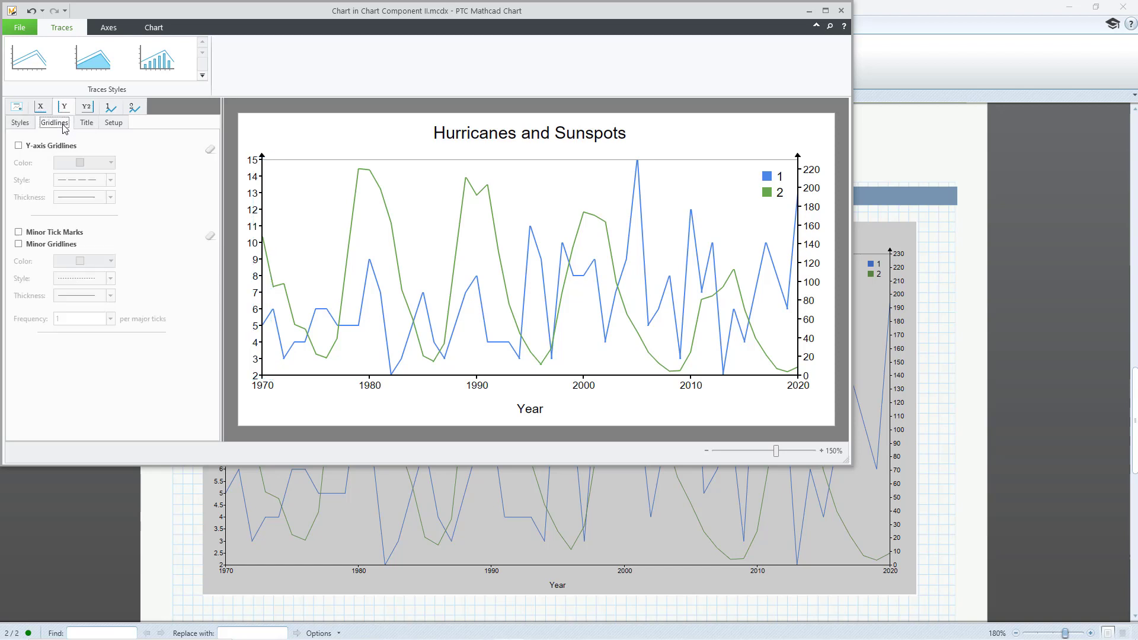
click(87, 123)
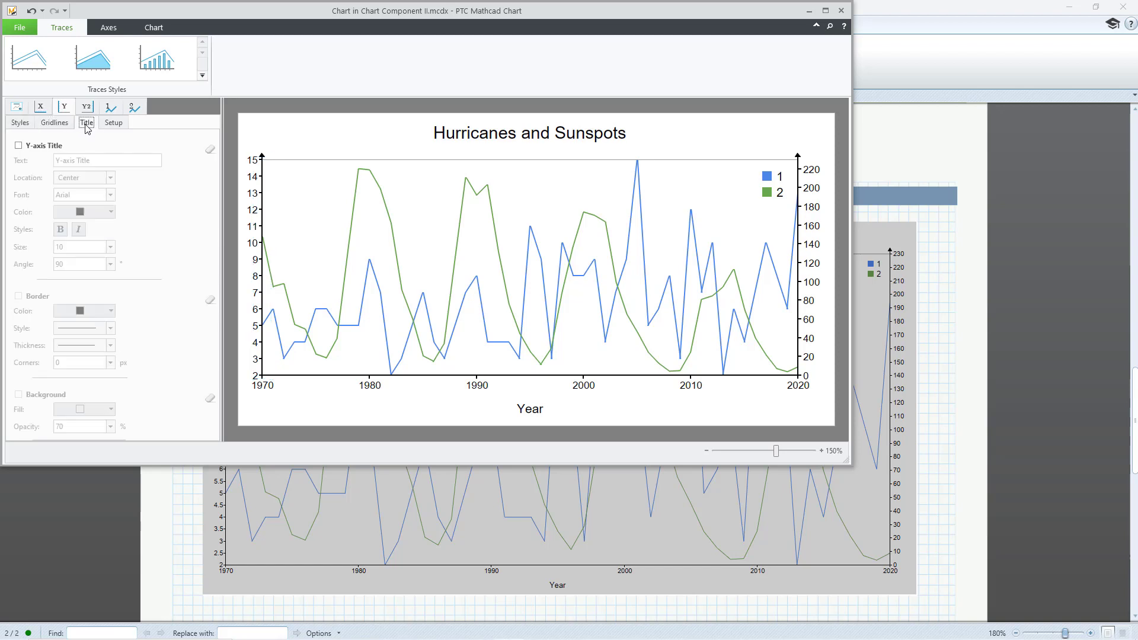
click(58, 148)
key(Tab)
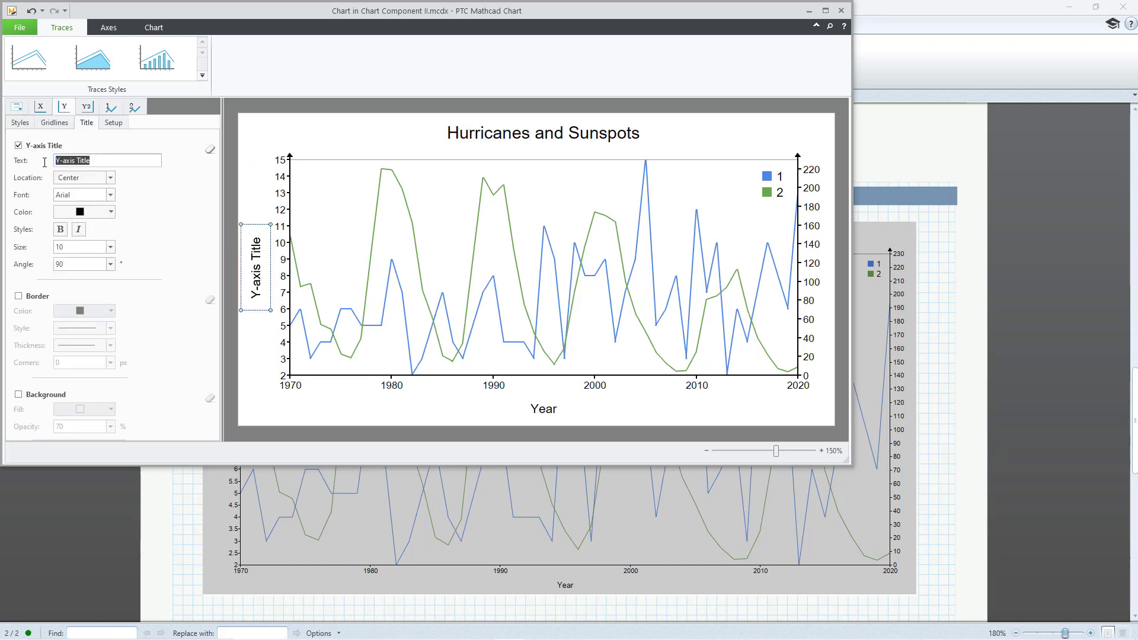
text(Hurrica)
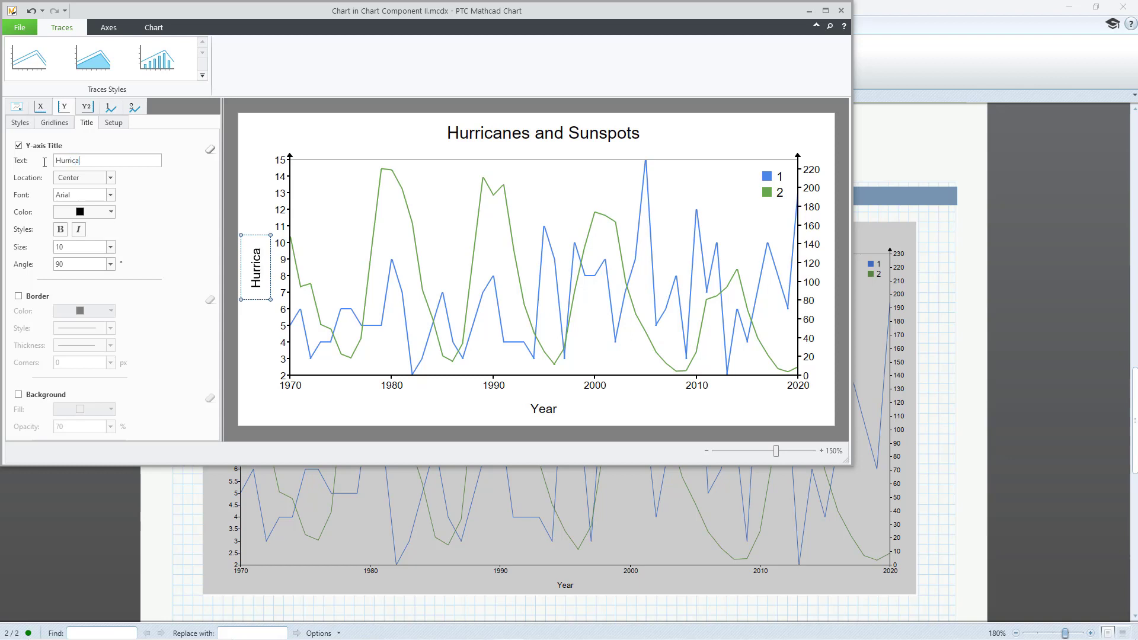
text(nes)
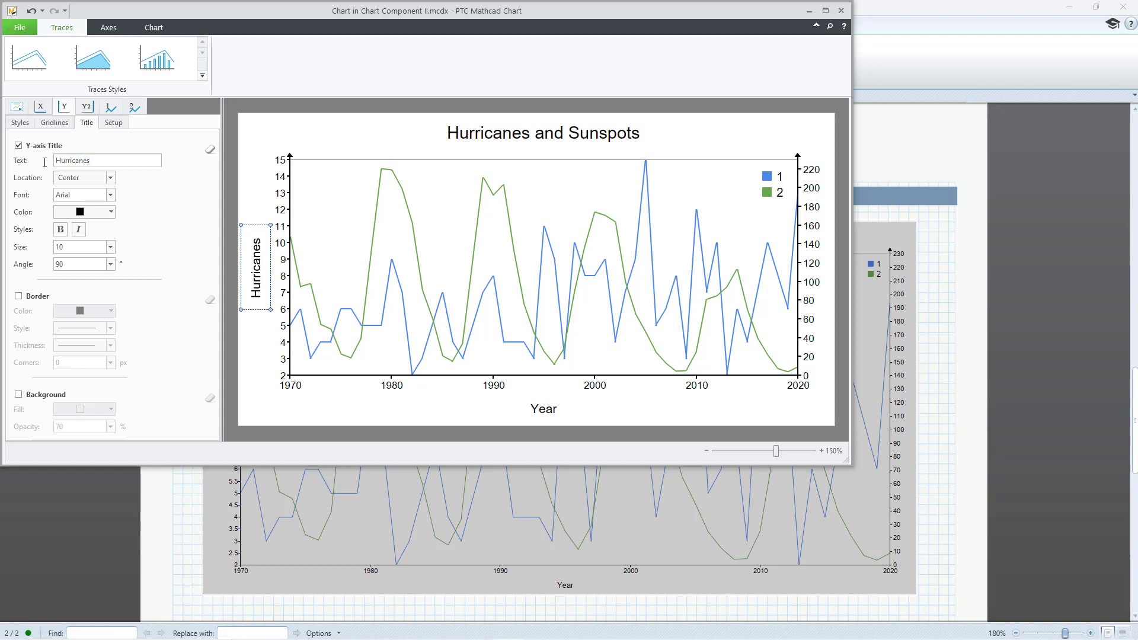
click(113, 122)
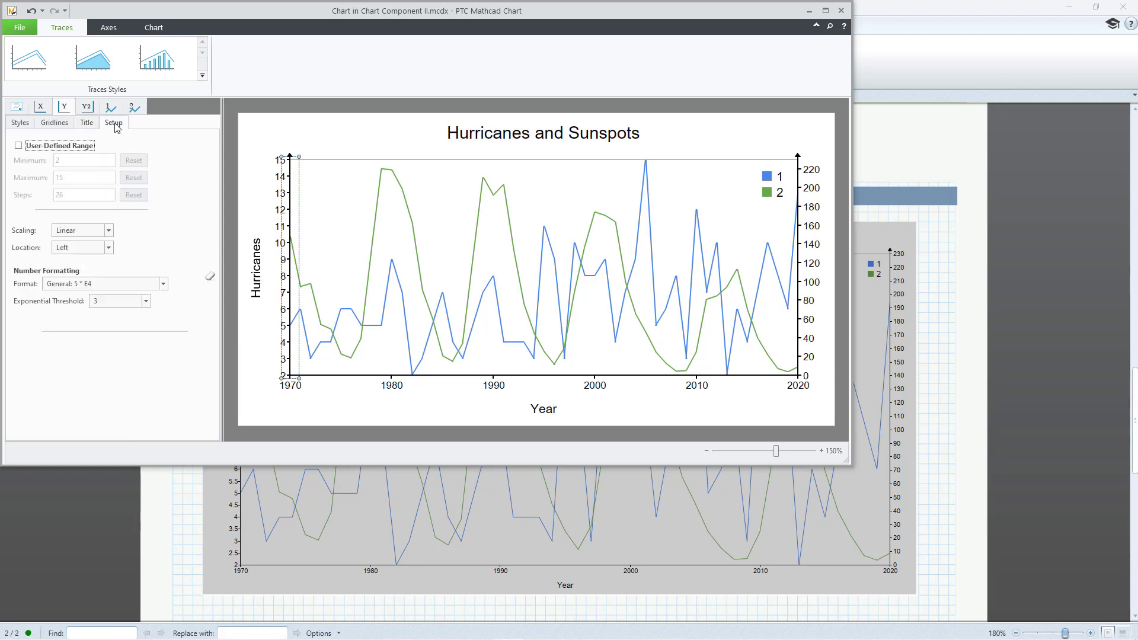
click(45, 146)
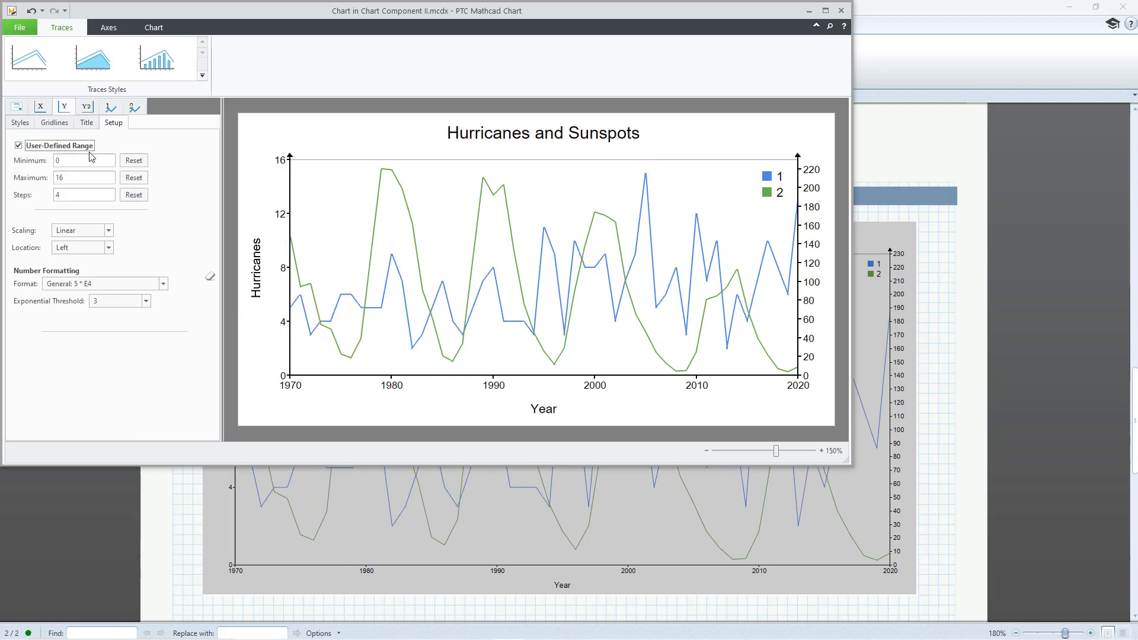
Title the right Y2-axis 'Sunspots' and give it a user-defined 0–240 range
click(87, 110)
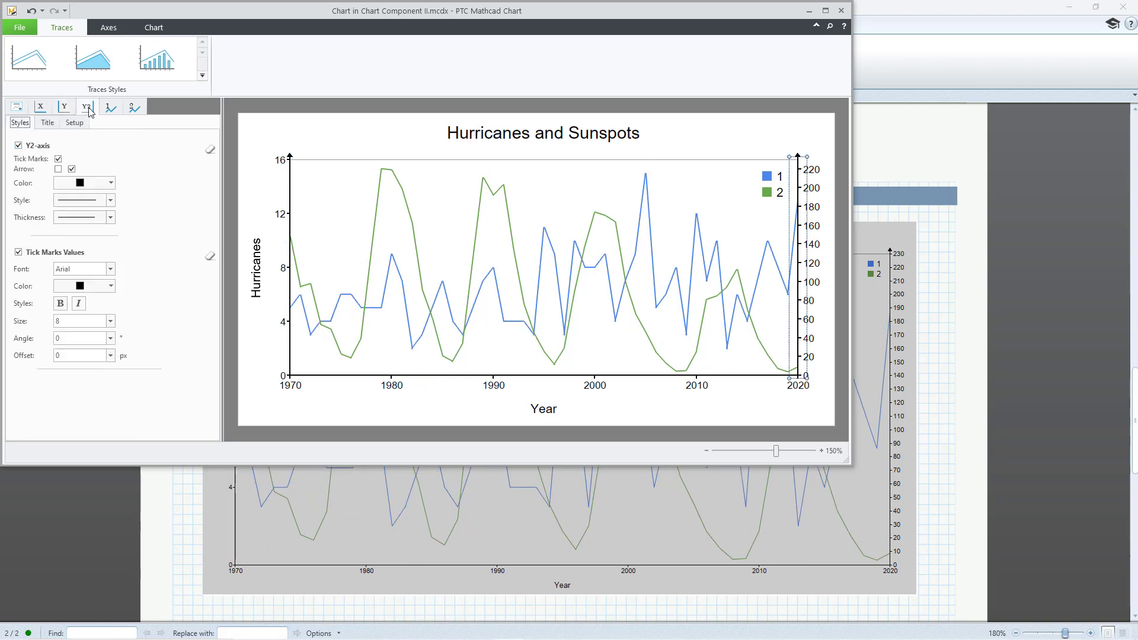
click(52, 124)
click(18, 145)
drag(94, 160, 43, 158)
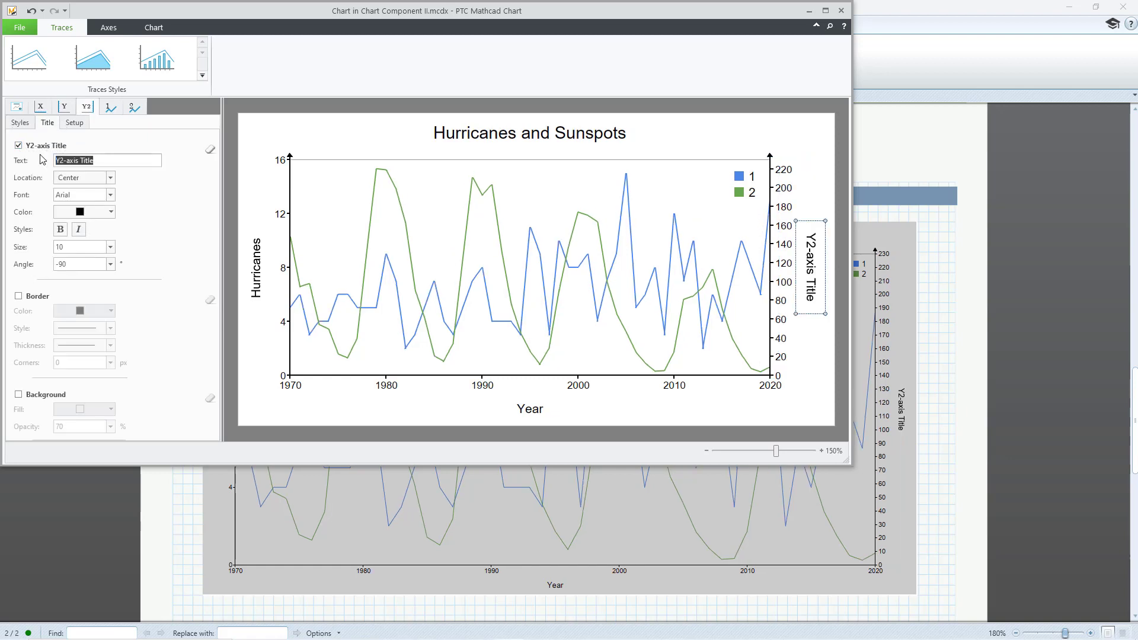
text(Sunspots)
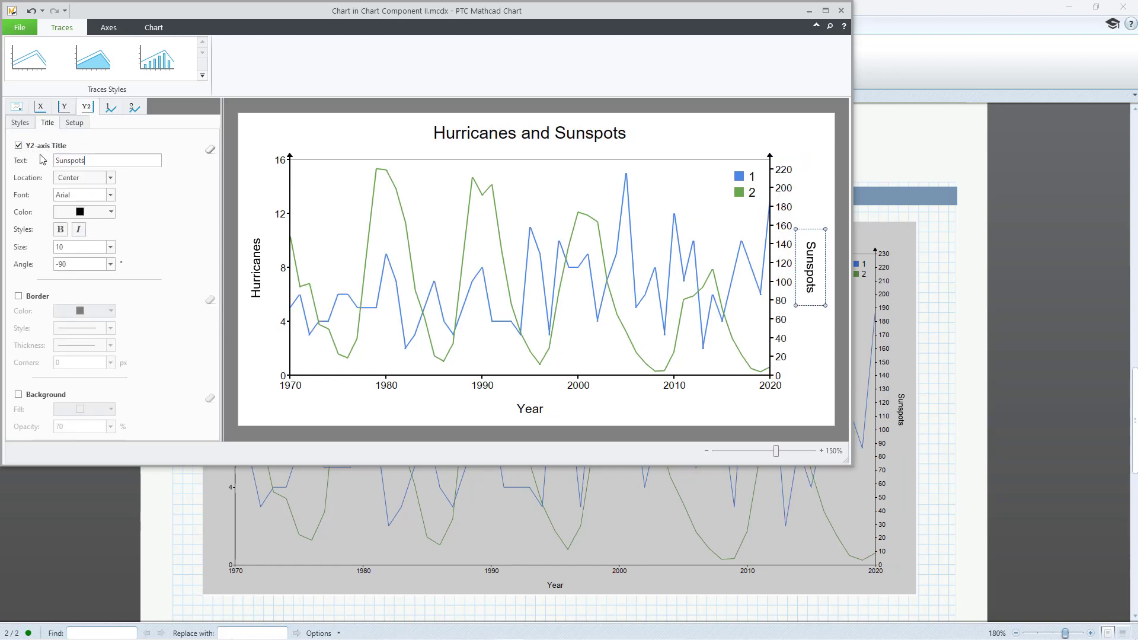
click(70, 124)
click(18, 146)
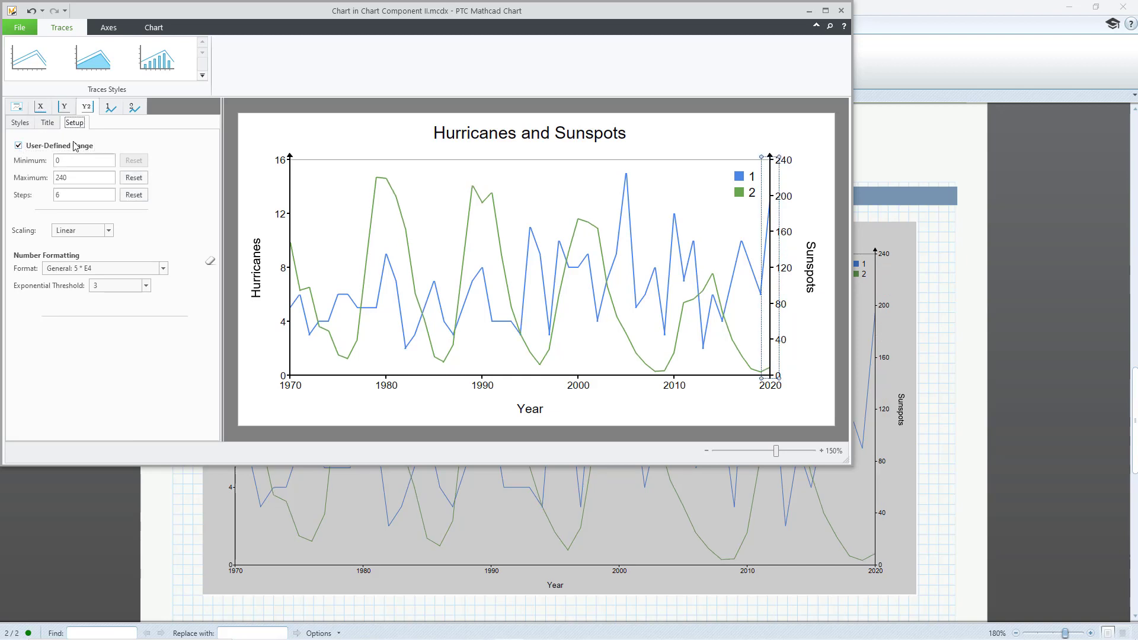
Review trace 1's colour, line style and thickness, keeping a solid blue line
click(114, 108)
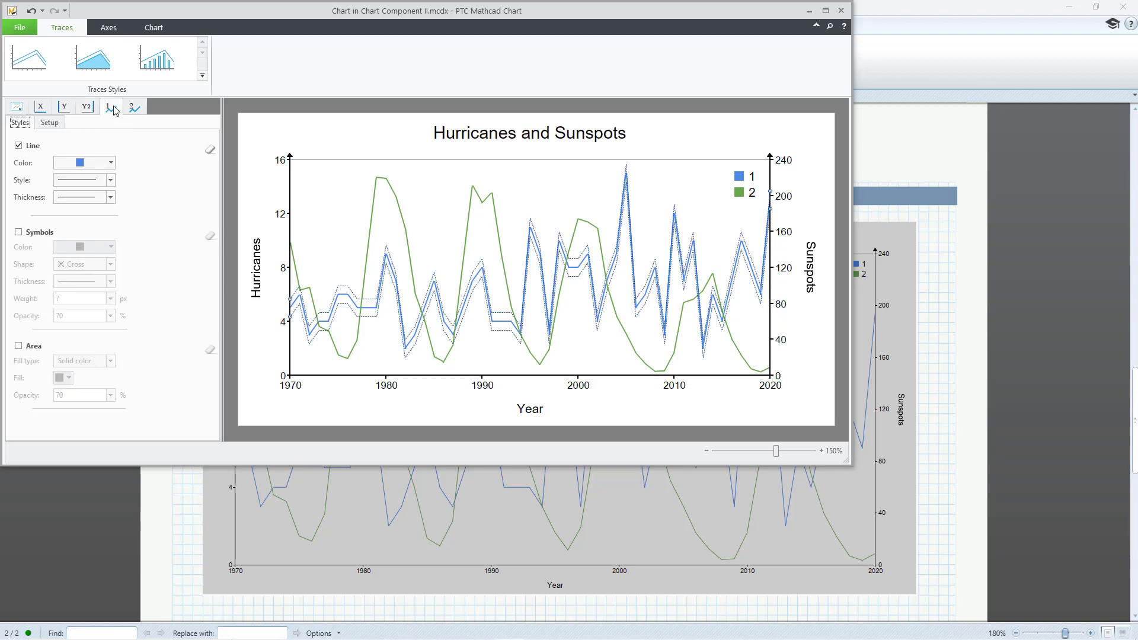
click(112, 163)
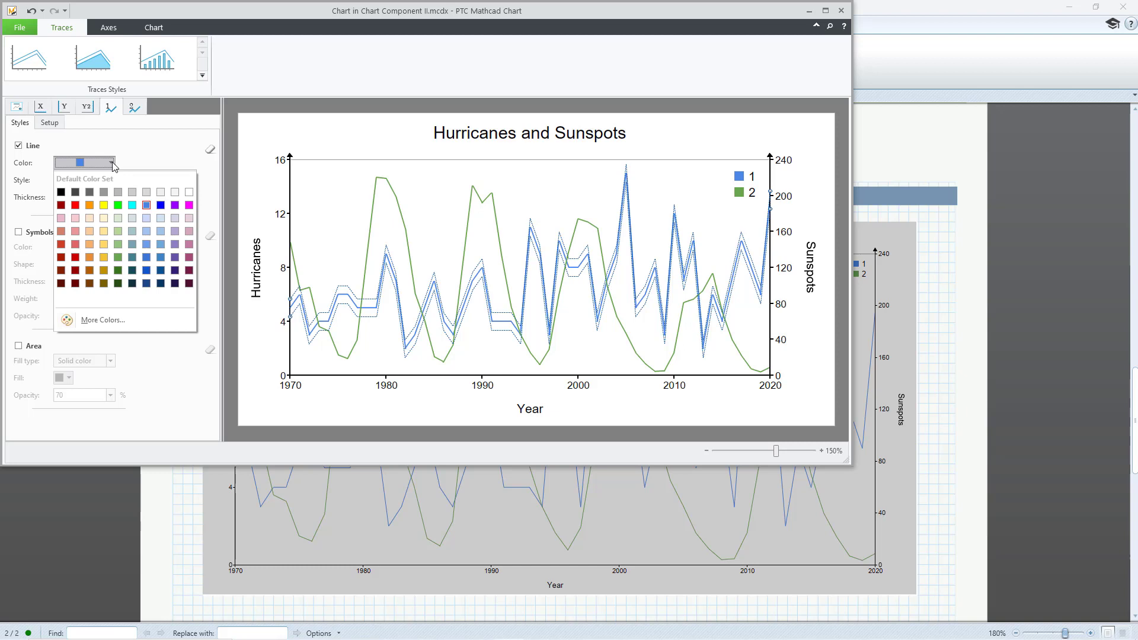
click(112, 164)
click(111, 181)
click(112, 180)
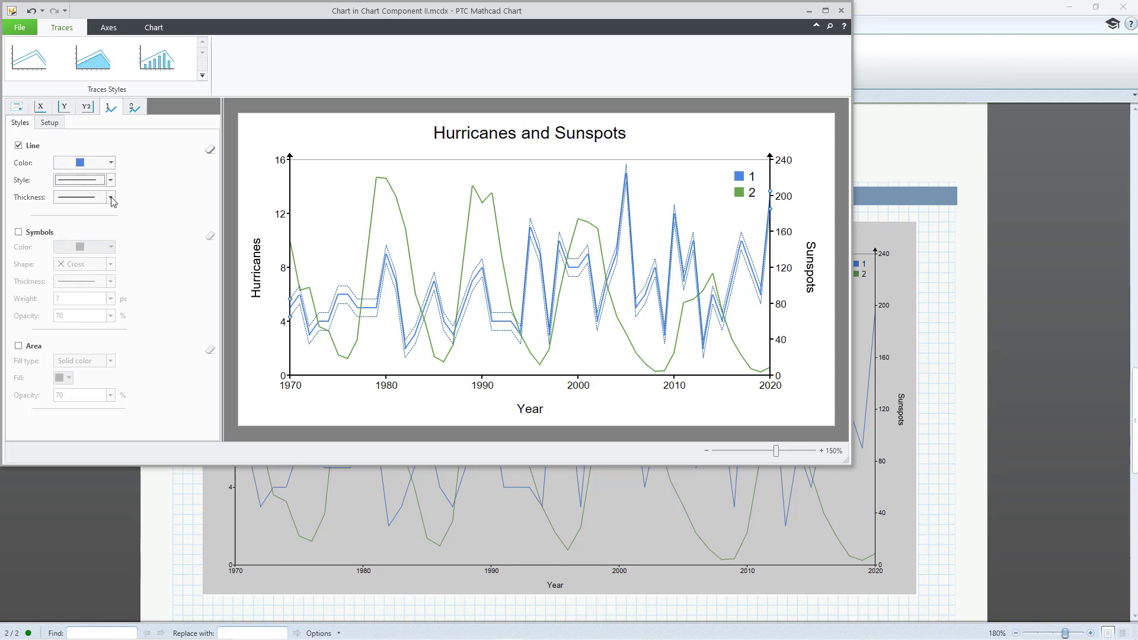
click(110, 197)
click(111, 197)
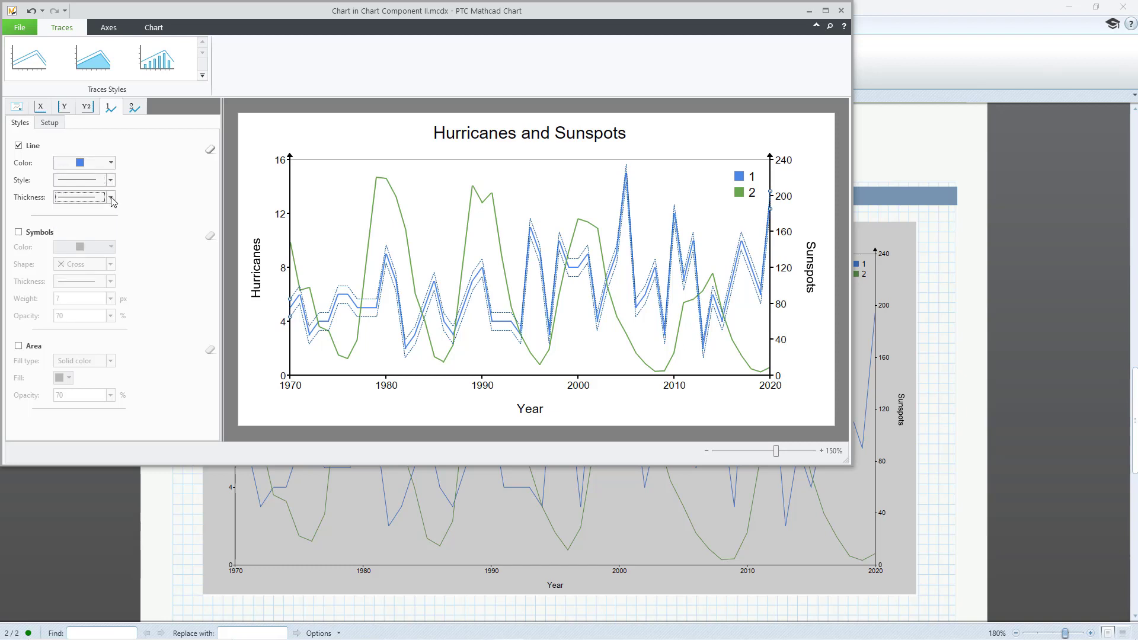
Try cross markers and an area fill on trace 1, then remove both
click(19, 231)
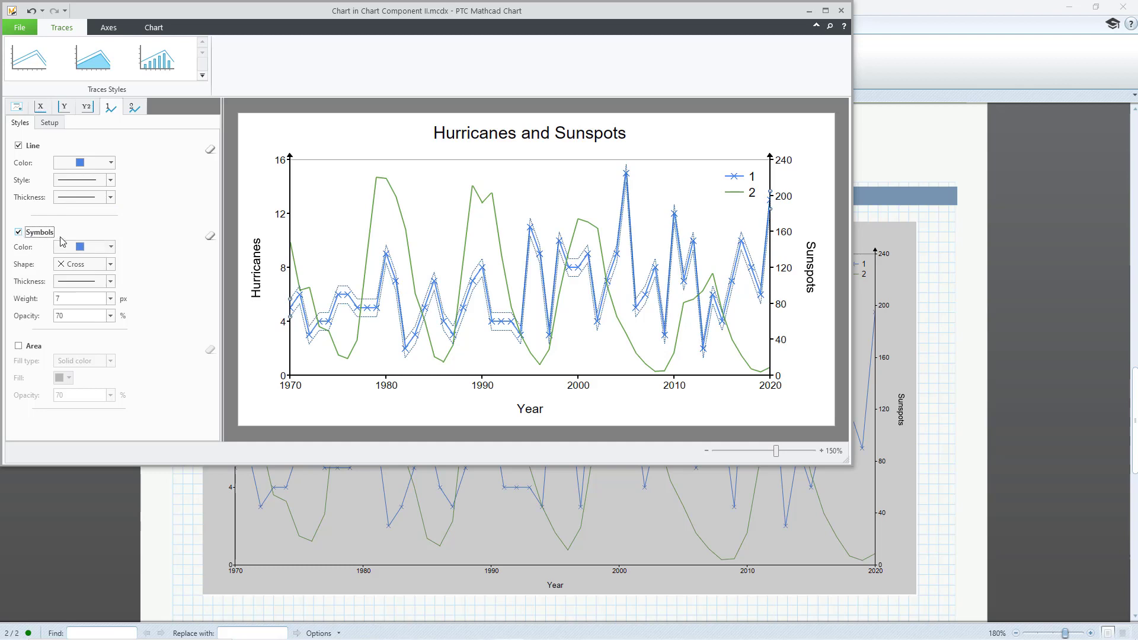
click(110, 265)
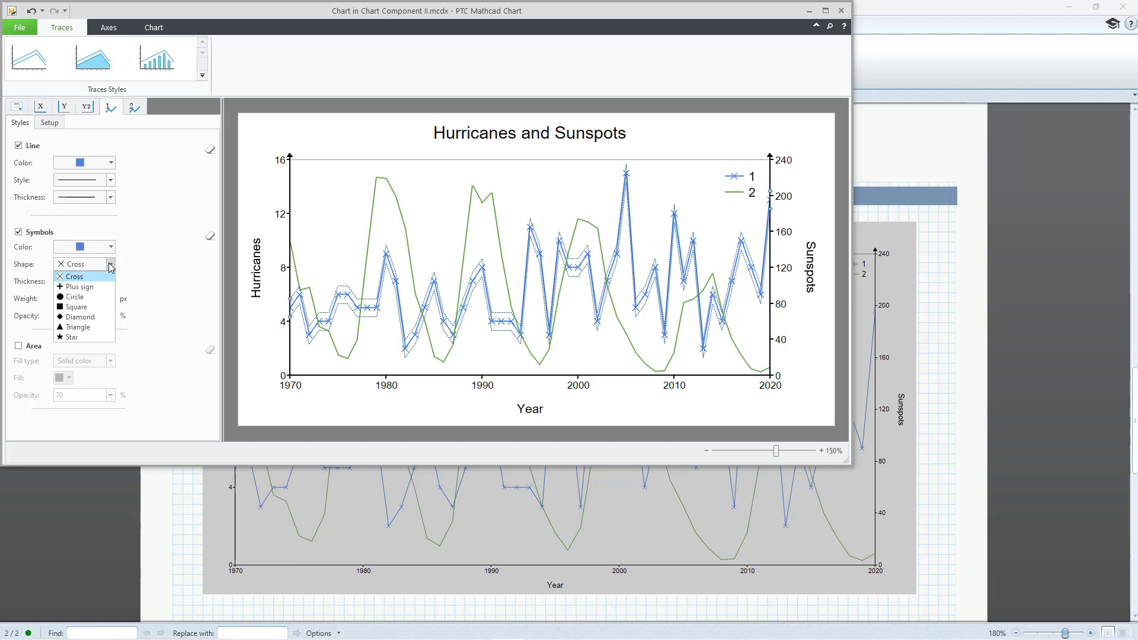
click(110, 265)
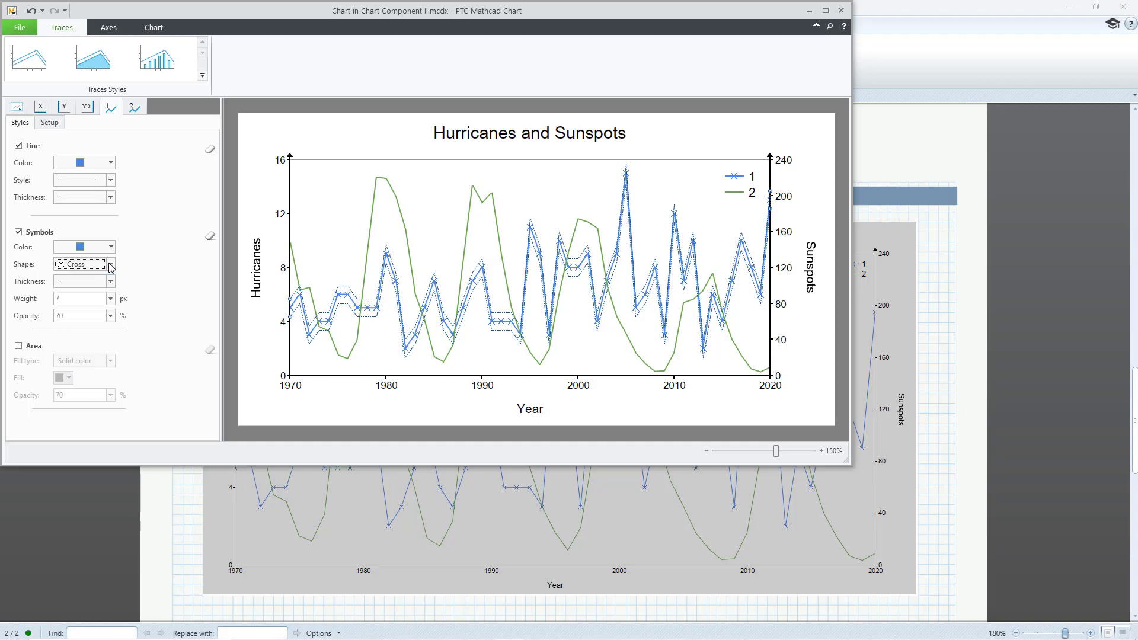
click(19, 231)
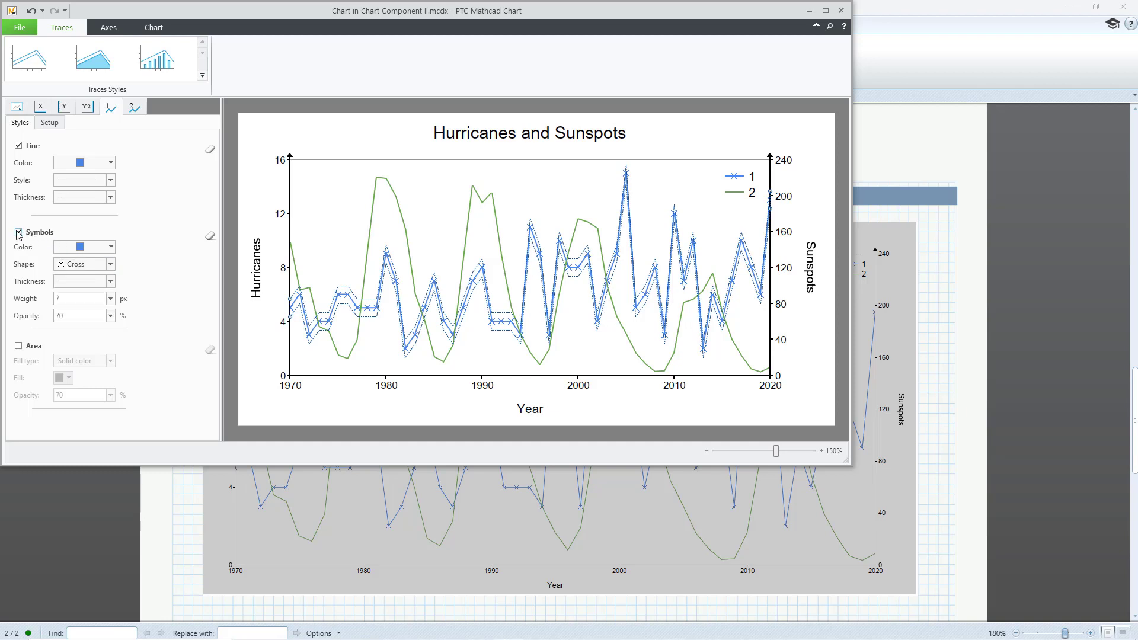
click(18, 346)
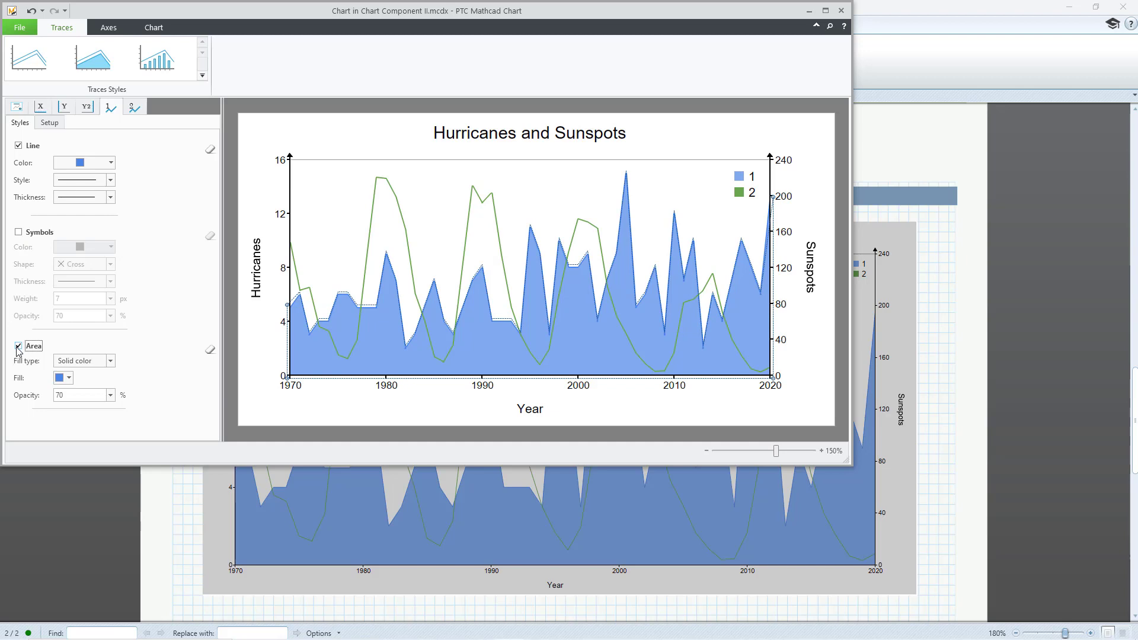
click(18, 349)
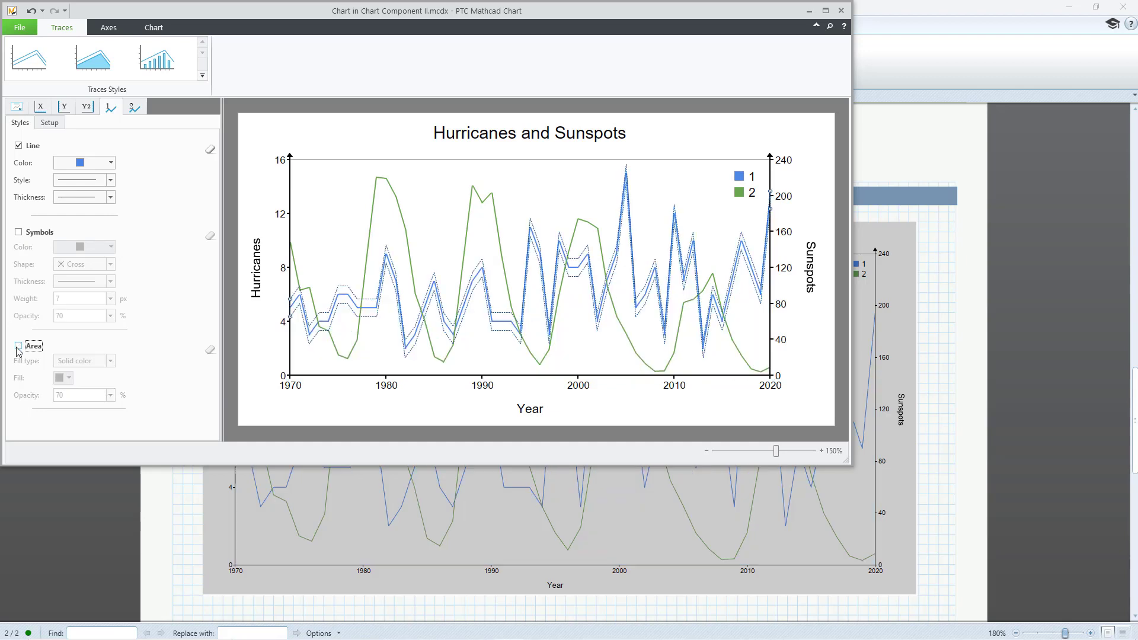
Try trace 1 as columns, revert it to a line, and name it 'Hurricanes'
click(51, 125)
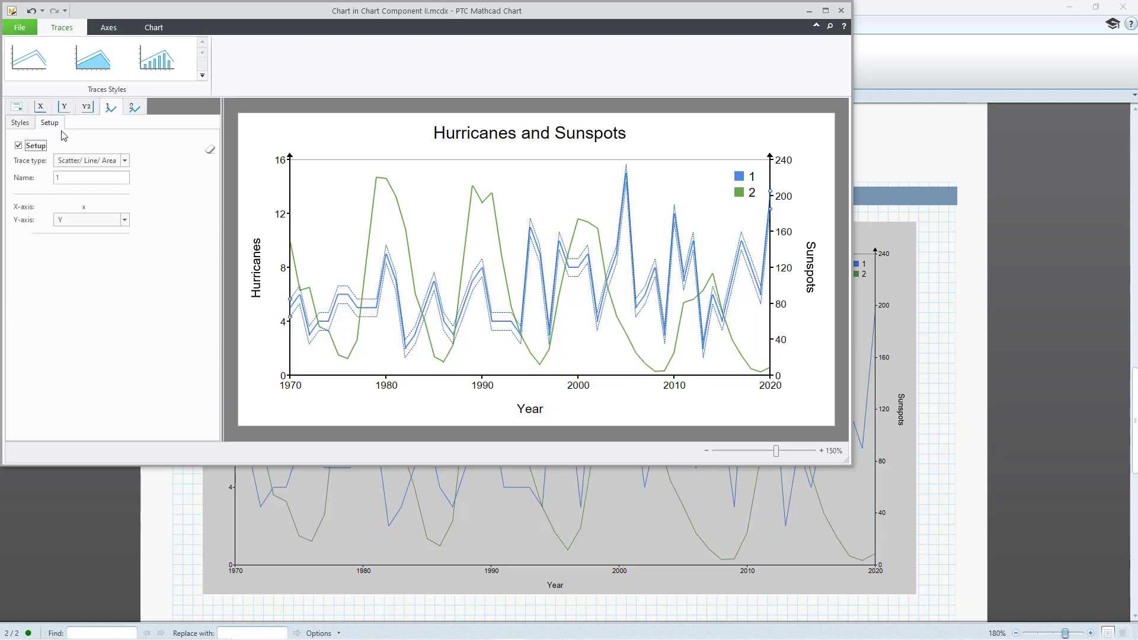
click(124, 161)
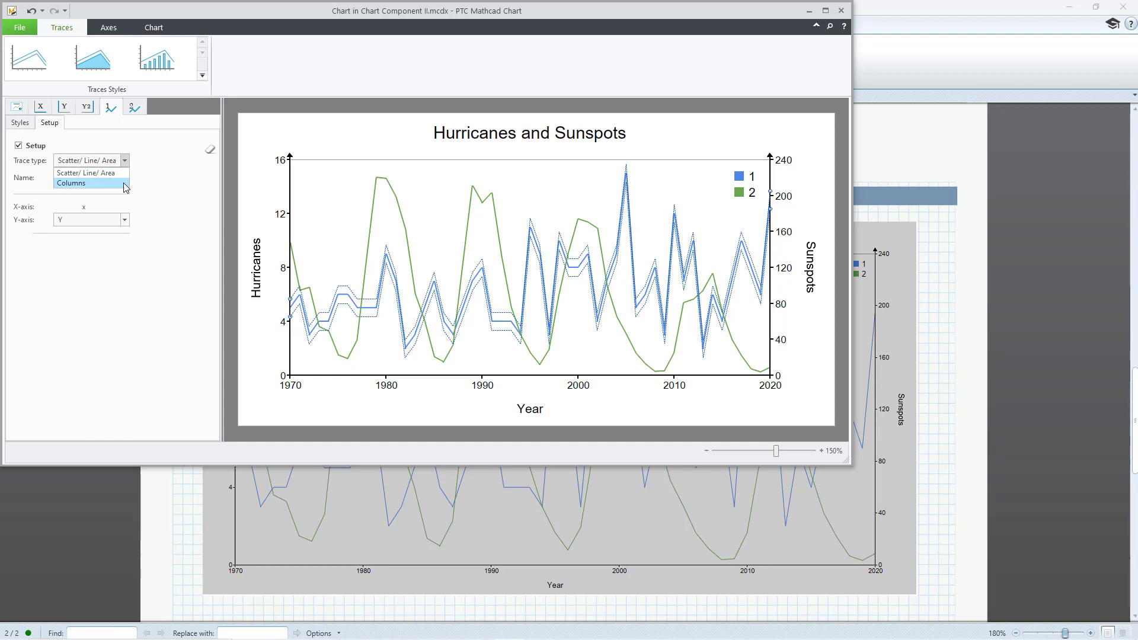
click(89, 183)
click(124, 161)
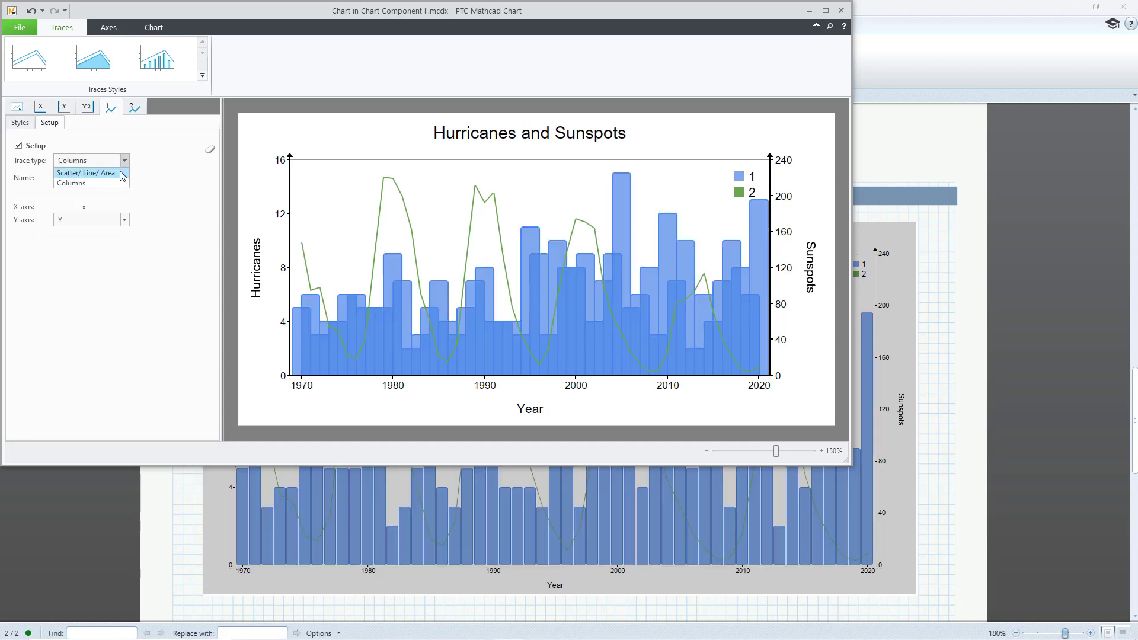
click(121, 175)
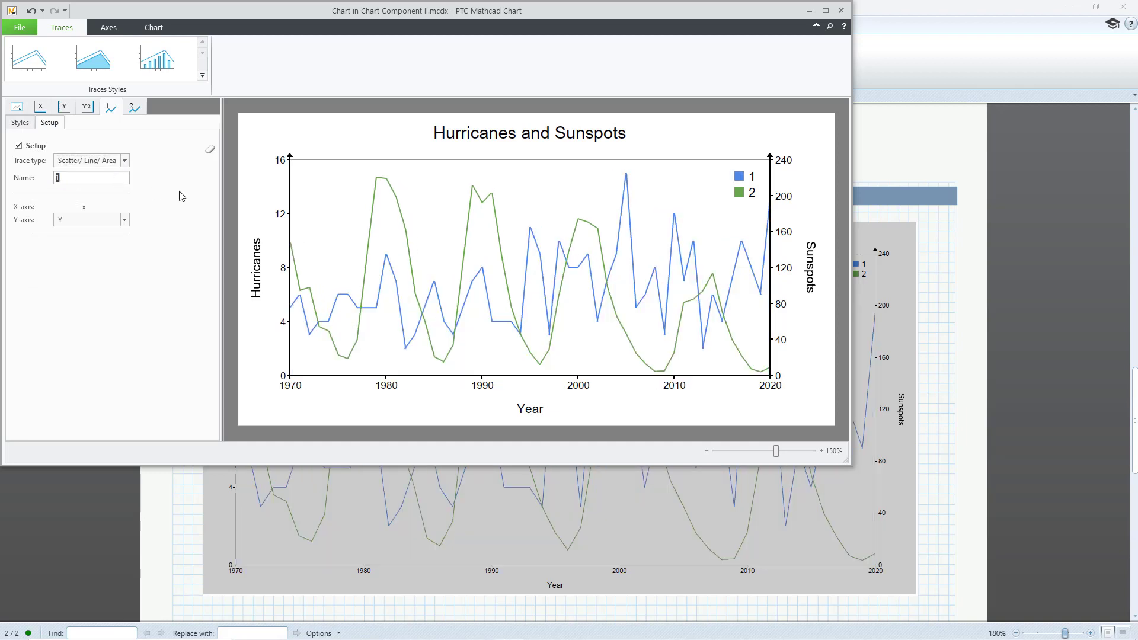
text(Hurricanes)
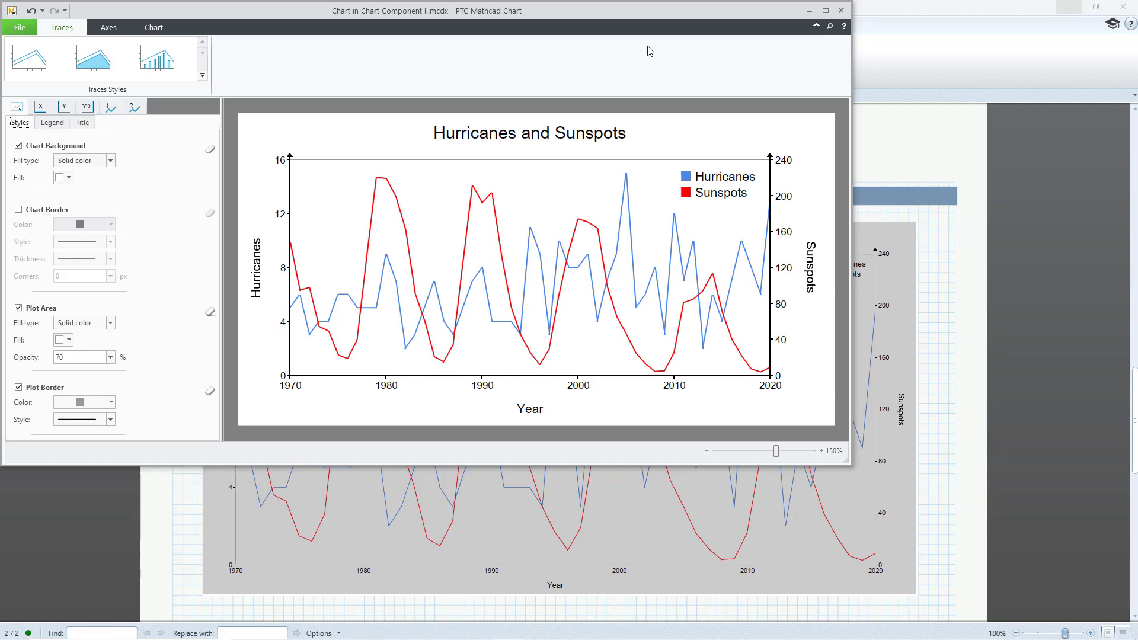
Close the Mathcad Chart editor to return to the Prime worksheet
click(843, 12)
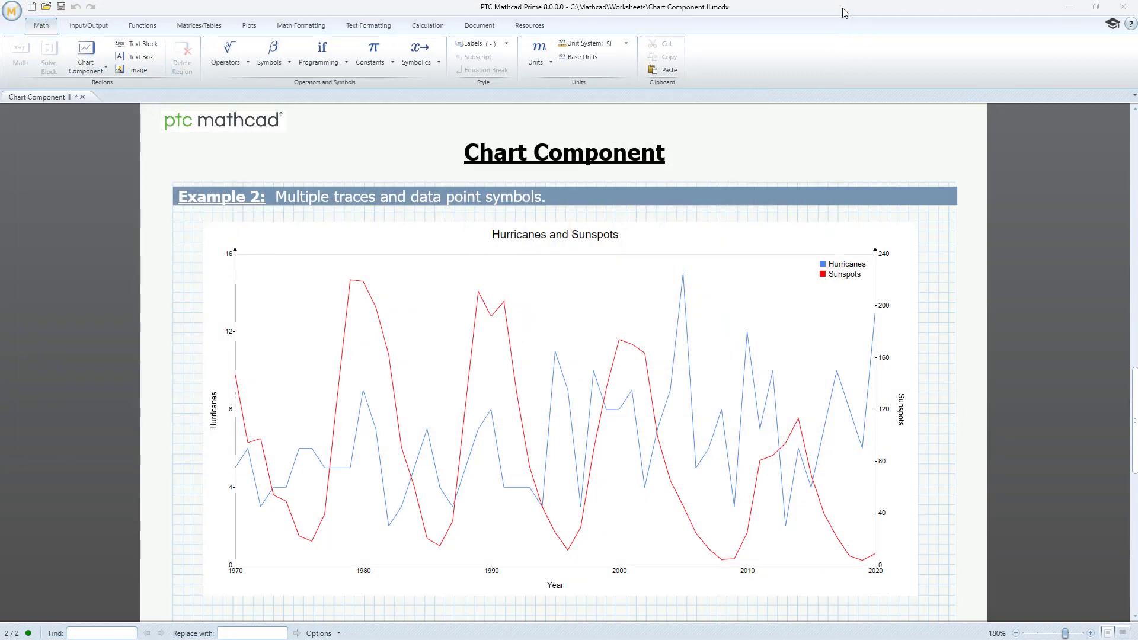